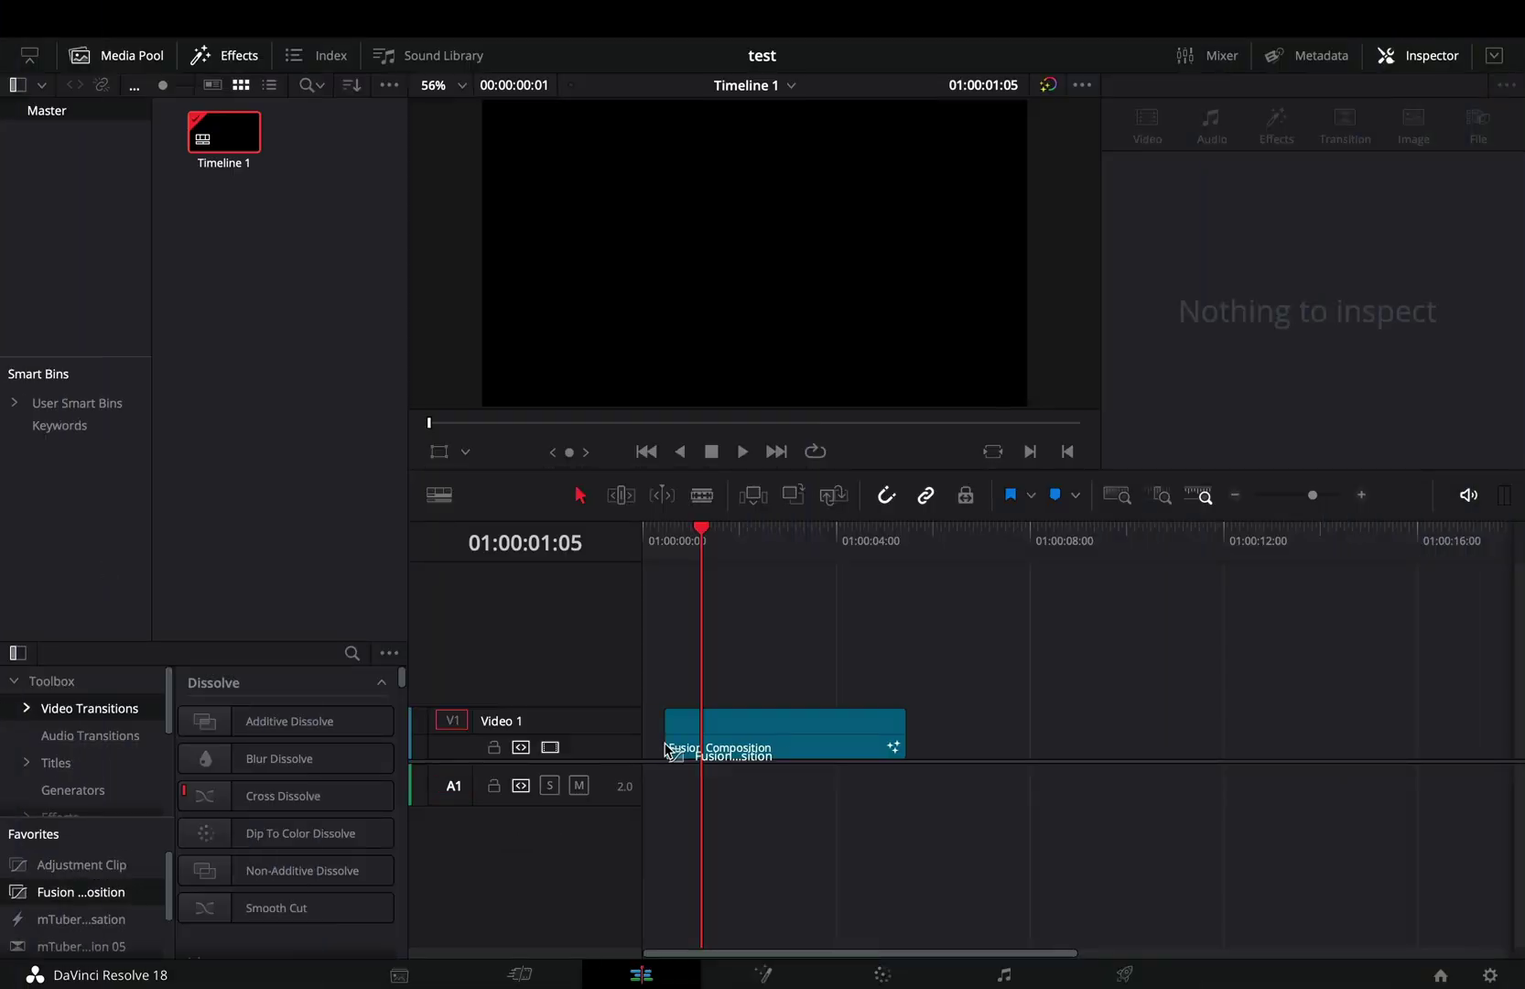
Add a Text+ node reading TEXT, connect it to MediaOut1, and set its Size to 0.5.
{"action": "left_click", "coordinate": [763, 973]}
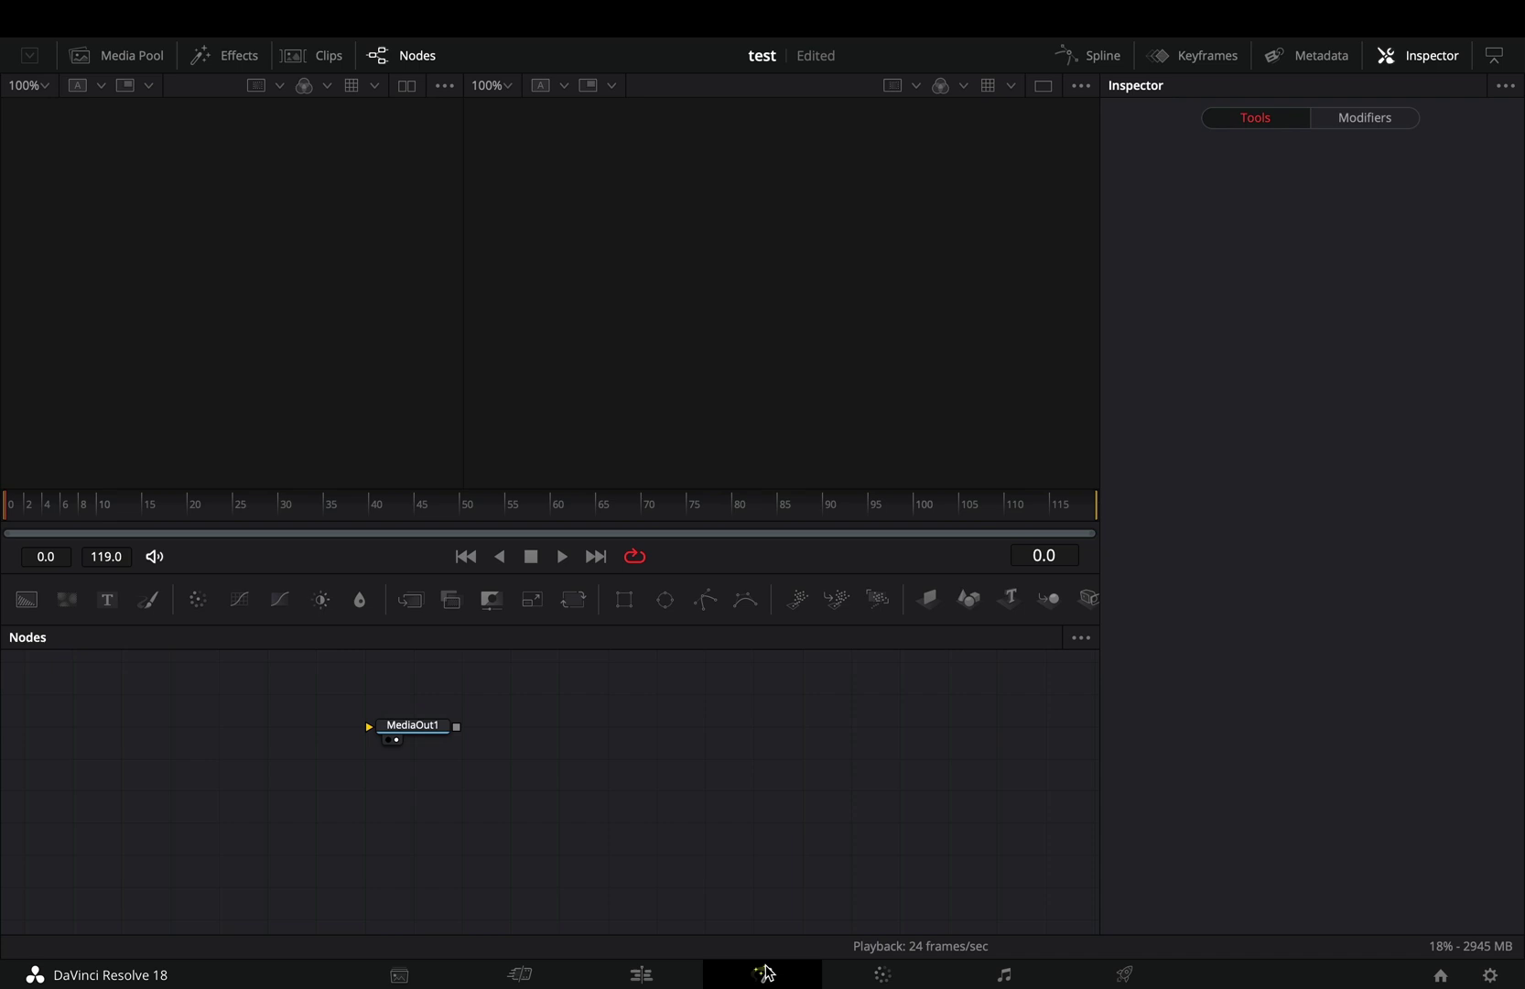
{"action": "mouse_move", "coordinate": [107, 600]}
{"action": "left_mouse_down"}
{"action": "mouse_move", "coordinate": [283, 819]}
{"action": "mouse_move", "coordinate": [822, 783]}
{"action": "mouse_move", "coordinate": [789, 777]}
{"action": "left_mouse_up"}
{"action": "left_click_drag", "start_coordinate": [282, 820], "coordinate": [244, 792]}
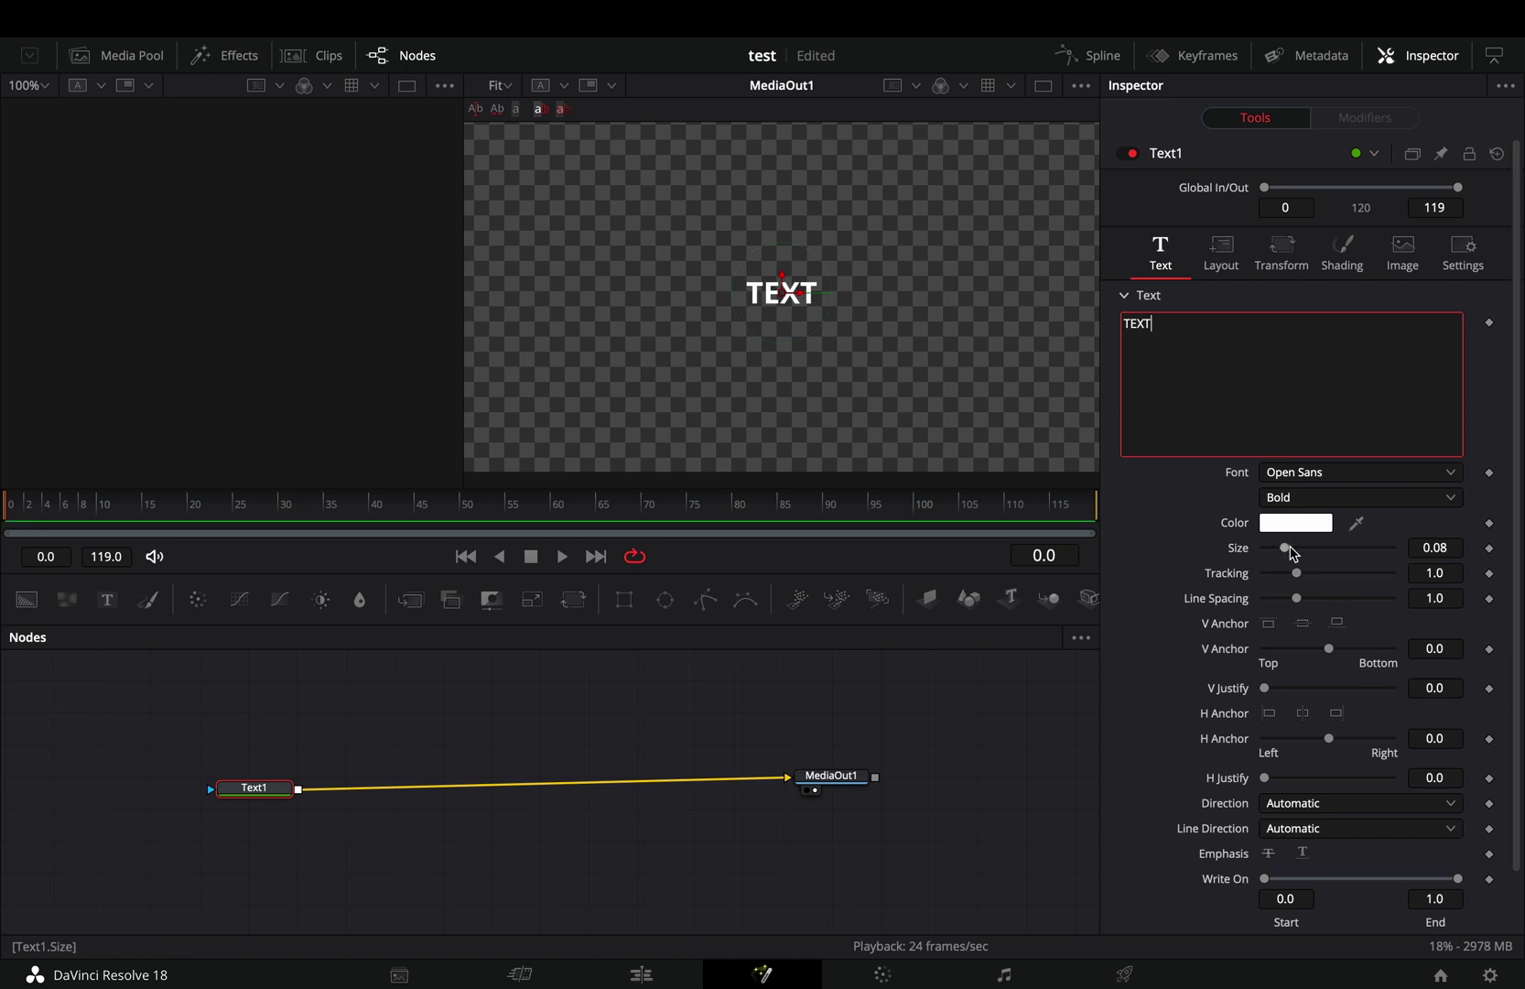
{"action": "left_click_drag", "start_coordinate": [1291, 552], "coordinate": [1392, 548]}
{"action": "left_click_drag", "start_coordinate": [814, 776], "coordinate": [822, 786]}
{"action": "left_click", "coordinate": [263, 795]}
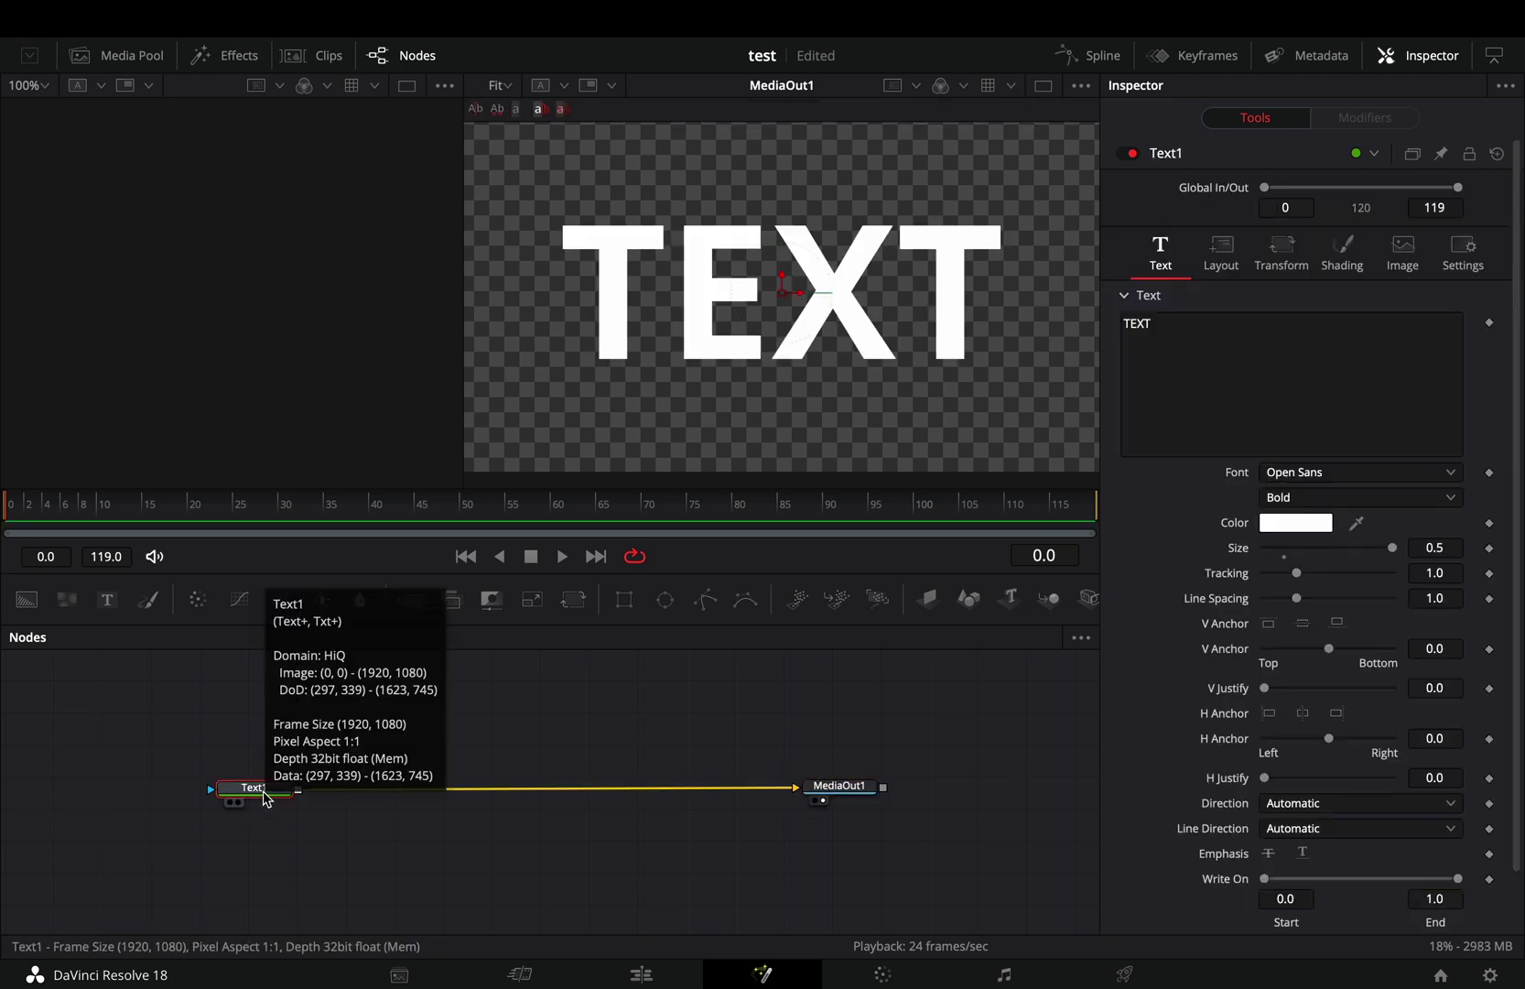
Insert a Color Gain node after the Text node.
{"action": "key", "text": "shift+space"}
{"action": "type", "text": "color"}
{"action": "key", "text": "Down"}
{"action": "key", "text": "Down"}
{"action": "key", "text": "Down"}
{"action": "key", "text": "Return"}
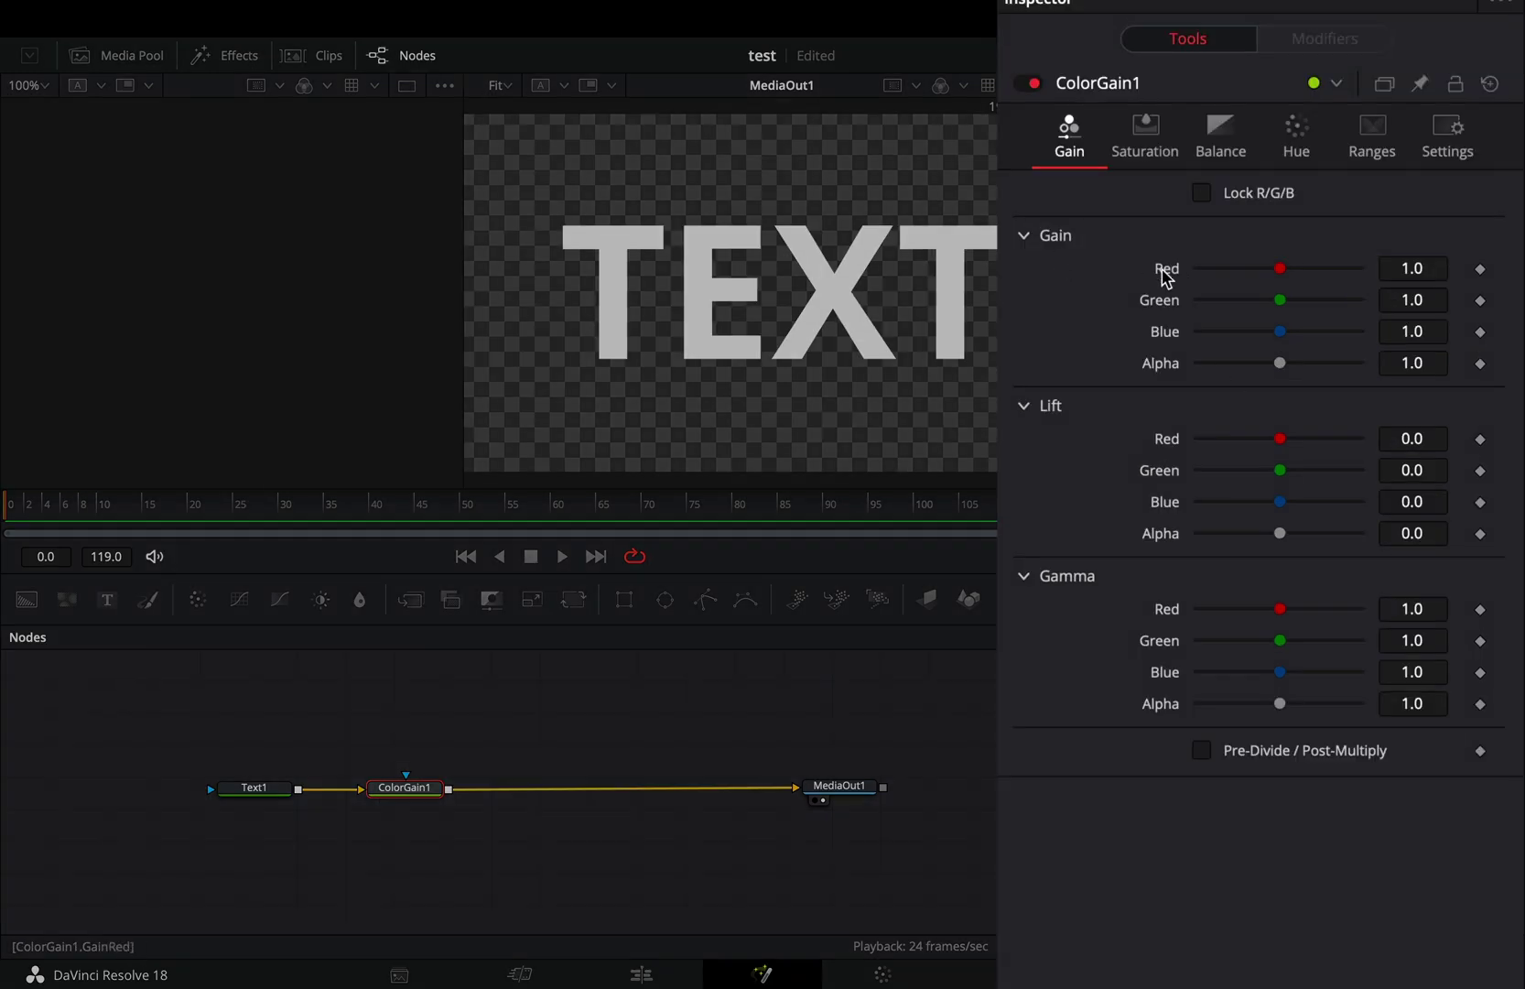
Drive Gain Red, Green and Blue with Shake modifiers and preview the flicker.
{"action": "right_click", "coordinate": [1162, 277]}
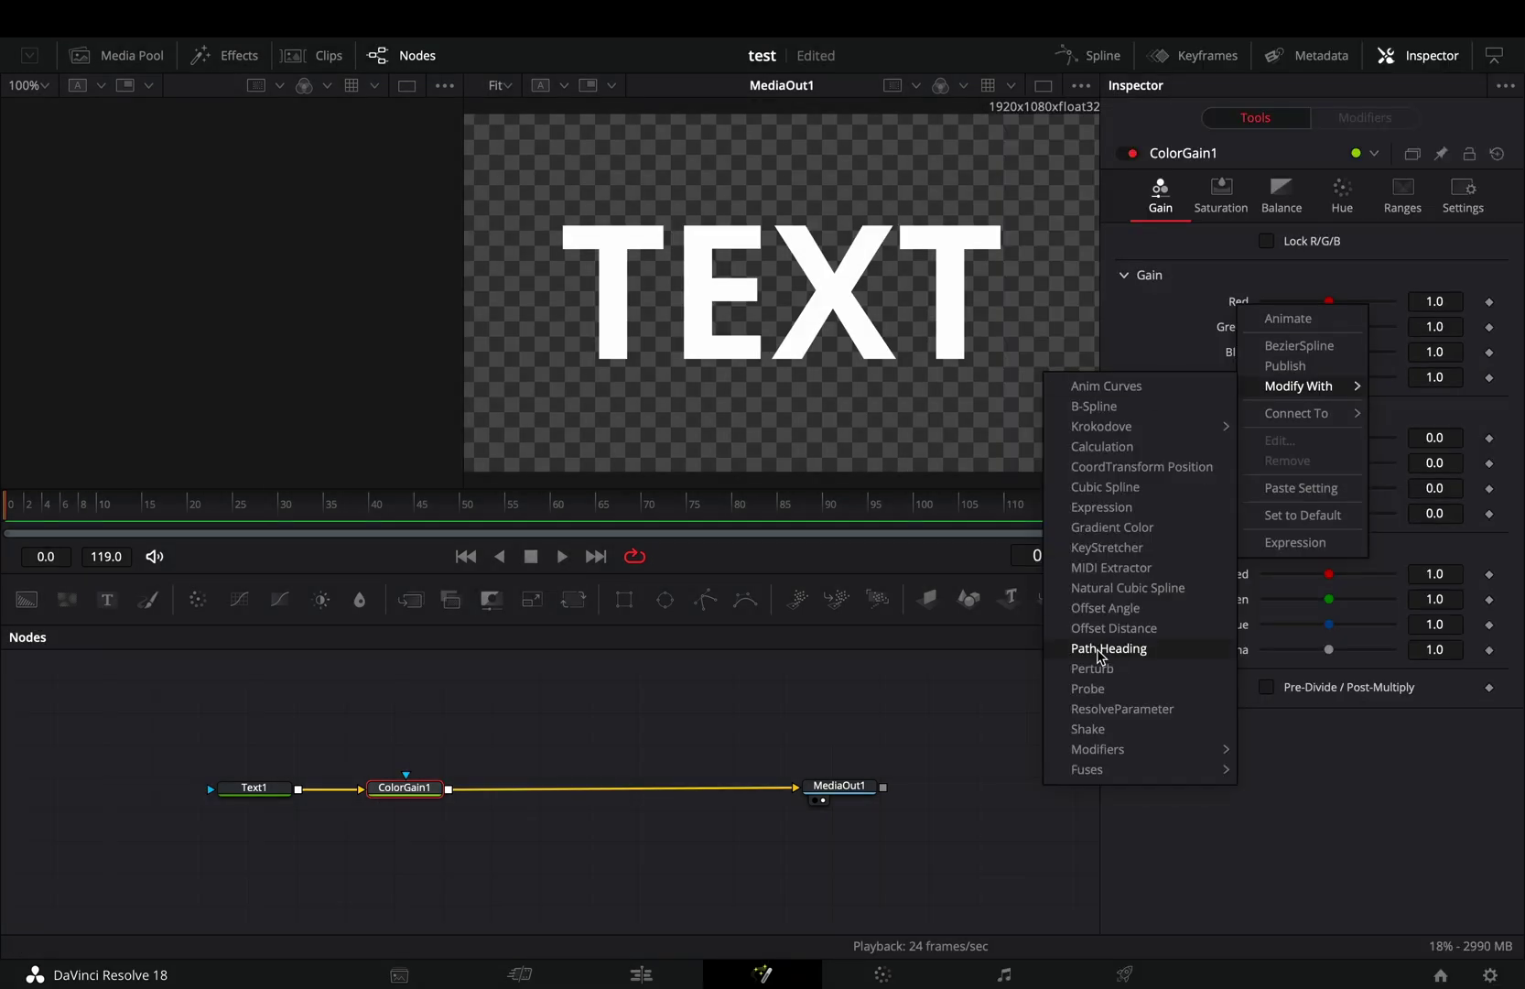
{"action": "left_click", "coordinate": [973, 645]}
{"action": "left_click", "coordinate": [1334, 42]}
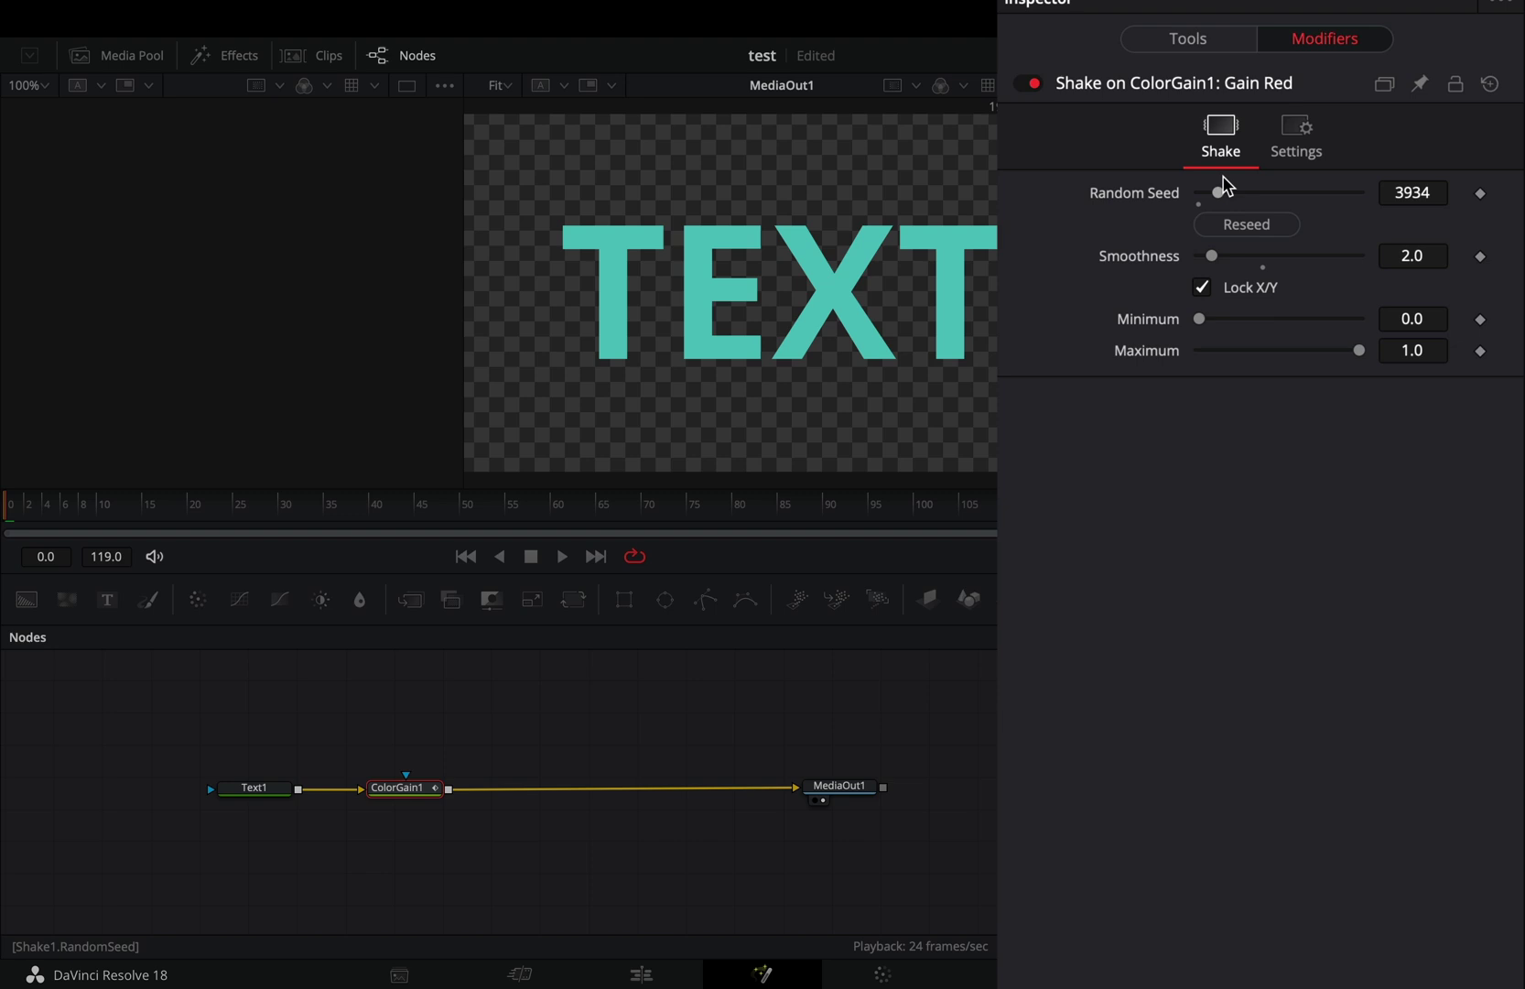
{"action": "right_click", "coordinate": [1250, 330]}
{"action": "left_click", "coordinate": [1079, 703]}
{"action": "left_click", "coordinate": [1364, 116]}
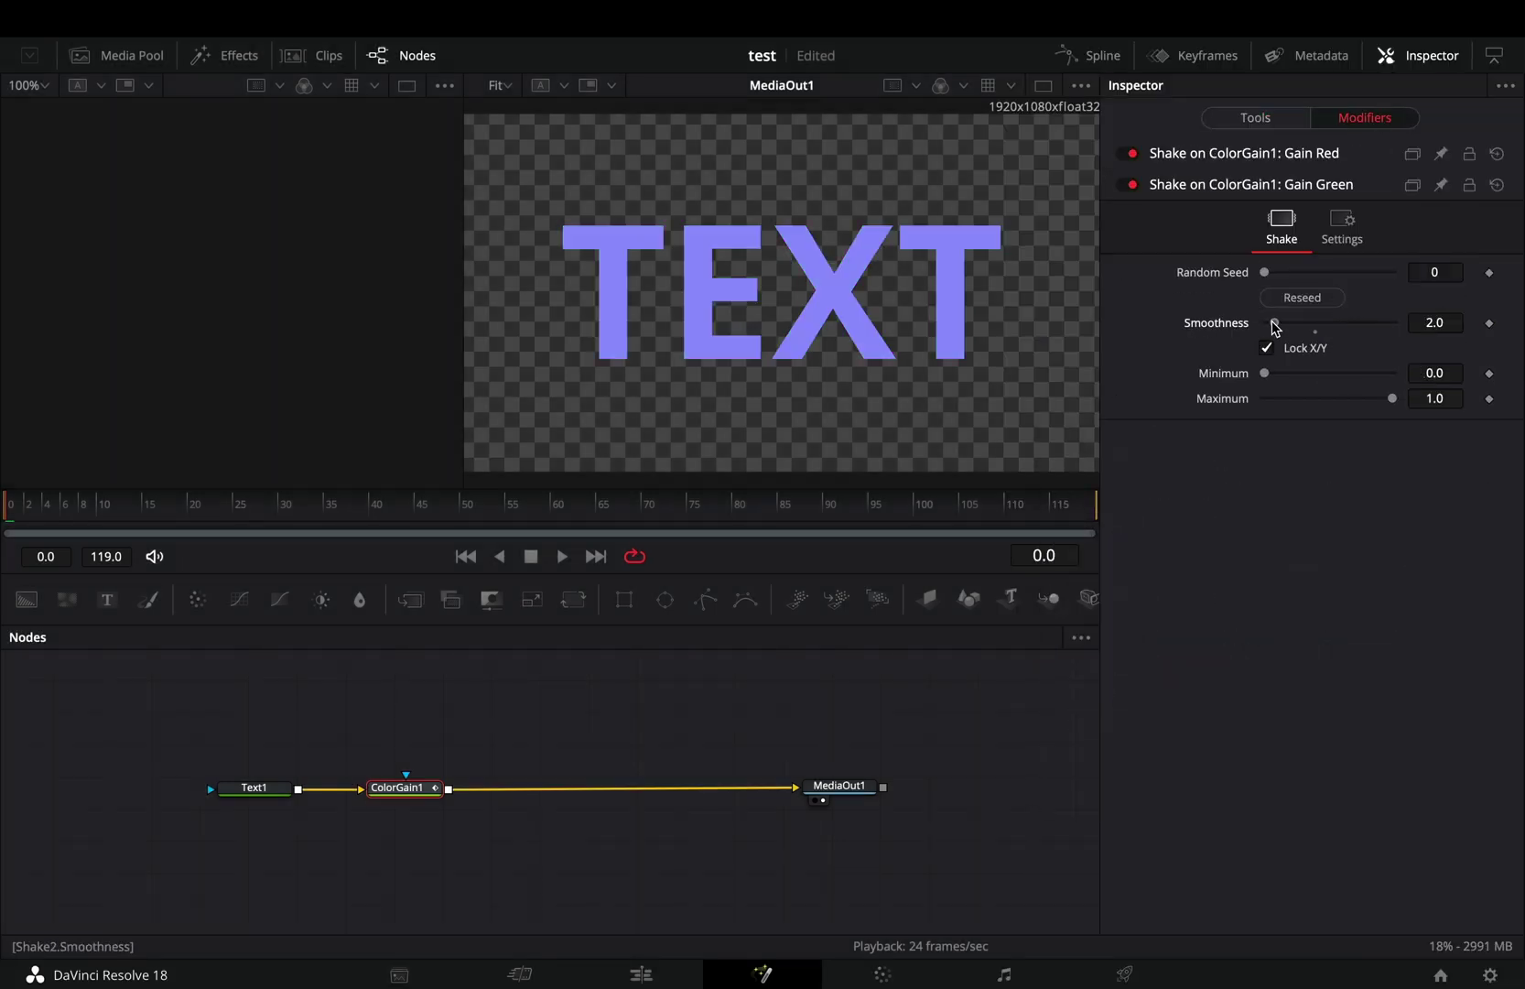
{"action": "left_click", "coordinate": [1255, 117]}
{"action": "right_click", "coordinate": [1144, 358]}
{"action": "left_click", "coordinate": [1061, 736]}
{"action": "left_click", "coordinate": [1365, 117]}
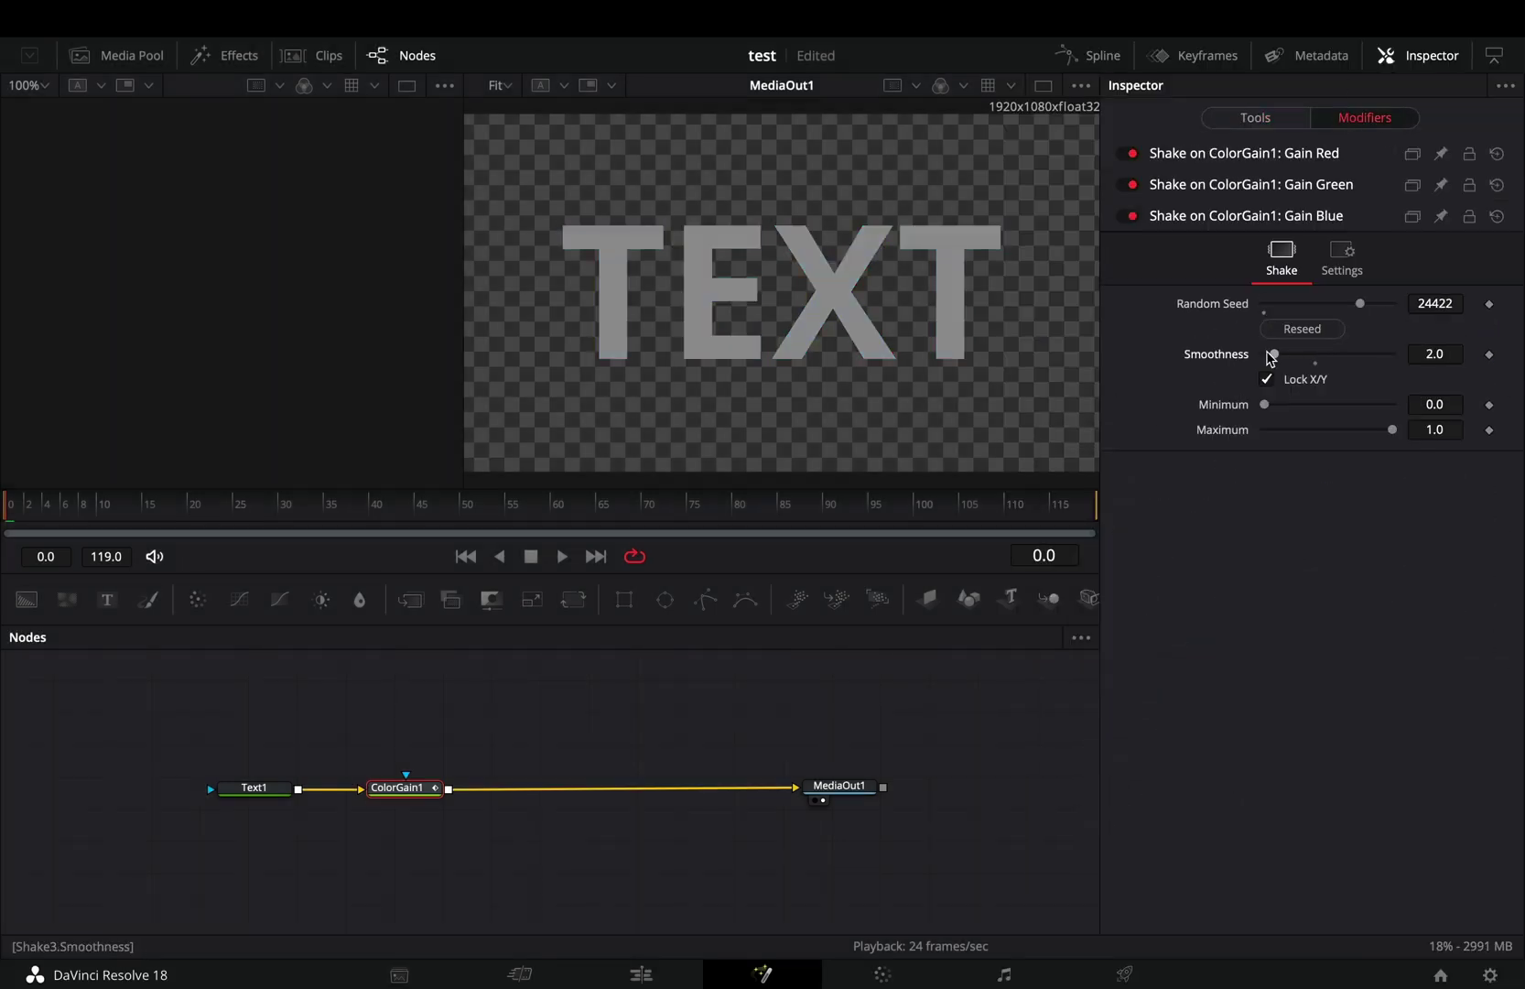
{"action": "left_click", "coordinate": [413, 788]}
{"action": "key", "text": "space"}
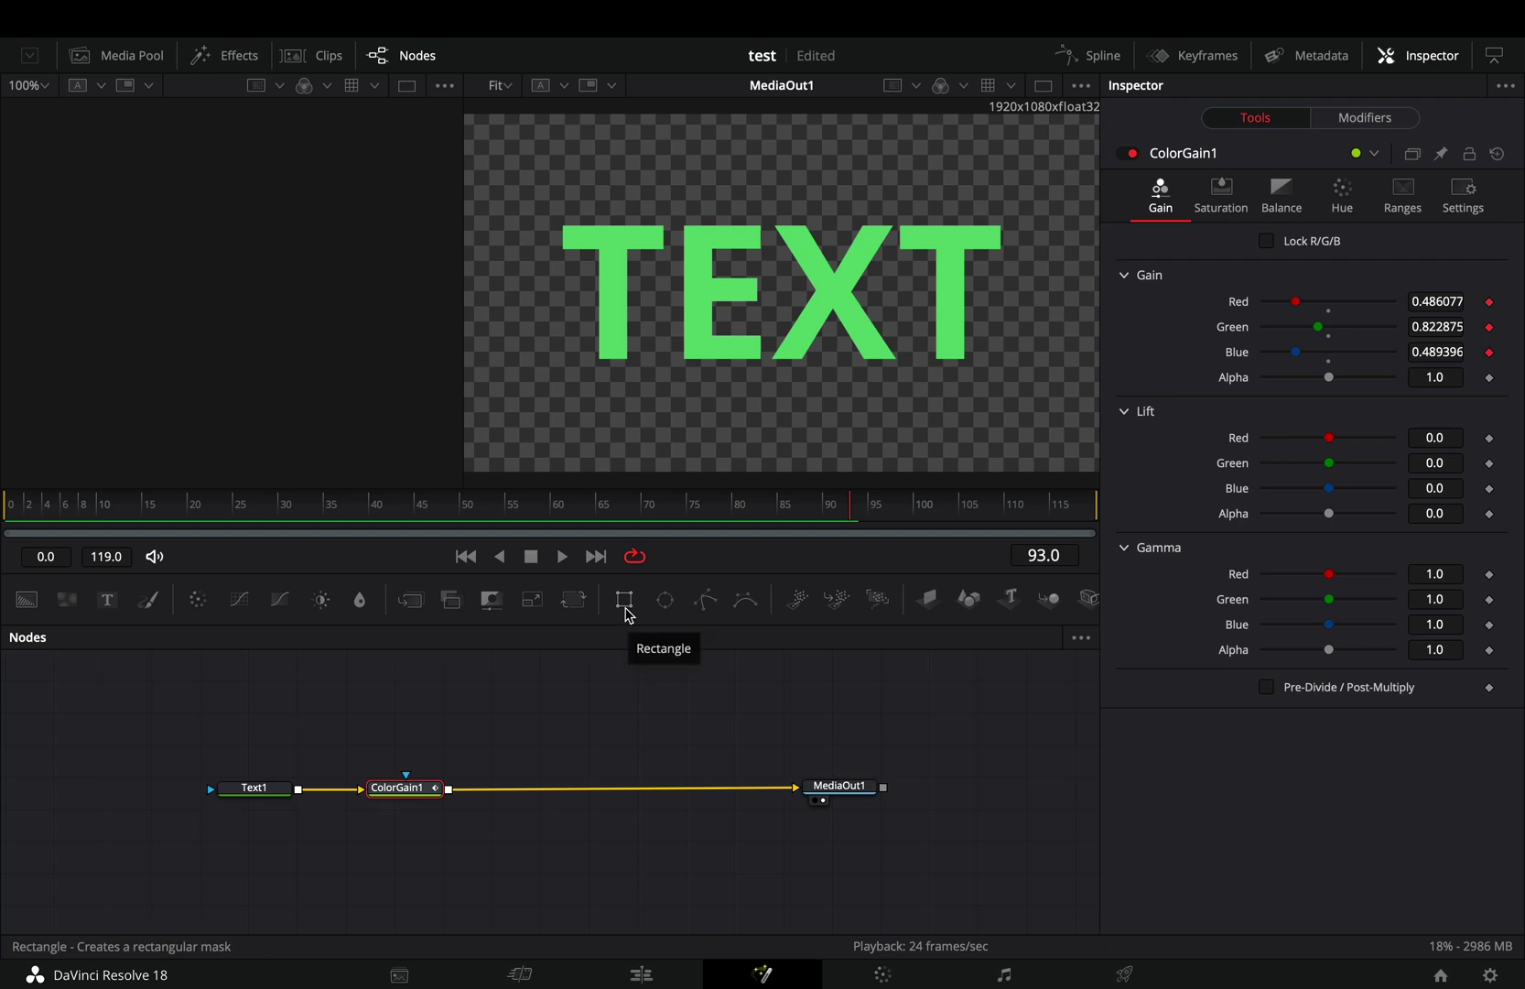
Add a Rectangle mask to the Color Gain, narrowed to cover only the T.
{"action": "left_click", "coordinate": [624, 599]}
{"action": "left_click_drag", "start_coordinate": [781, 292], "coordinate": [602, 291]}
{"action": "mouse_move", "coordinate": [1435, 454]}
{"action": "left_mouse_down"}
{"action": "mouse_move", "coordinate": [1370, 454]}
{"action": "mouse_move", "coordinate": [1314, 430]}
{"action": "left_mouse_up"}
{"action": "left_click", "coordinate": [412, 788], "text": "ctrl"}
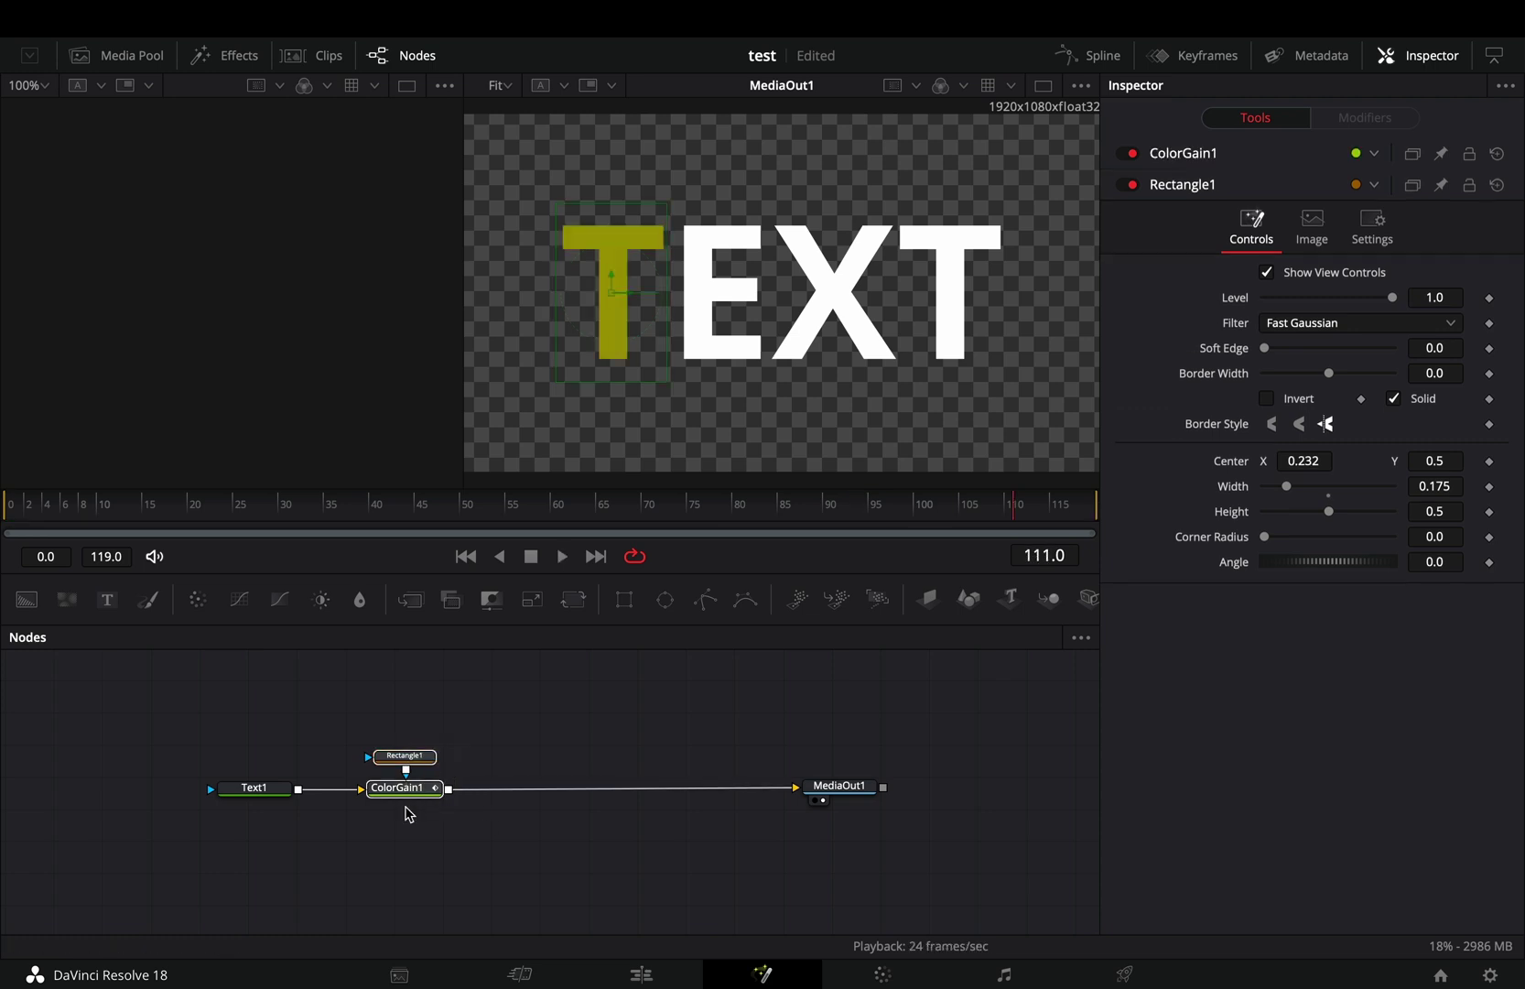
Paste a copy of the Color Gain and mask before the output, moving the mask onto E.
{"action": "key", "text": "ctrl+v"}
{"action": "left_click_drag", "start_coordinate": [555, 774], "coordinate": [561, 789]}
{"action": "left_click", "coordinate": [558, 753]}
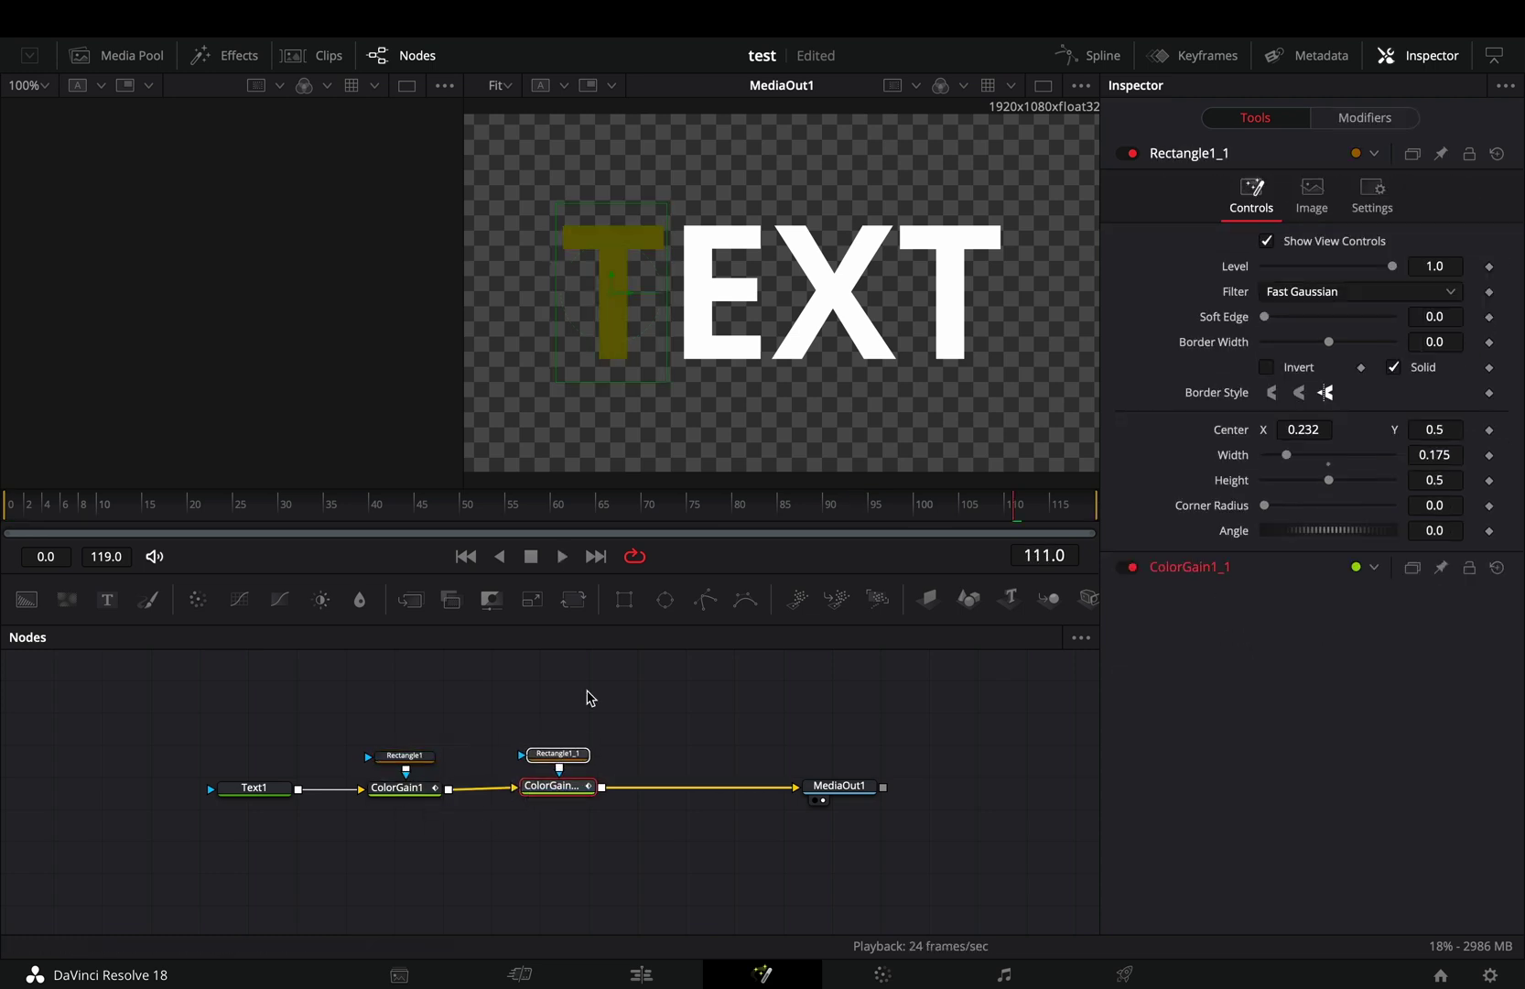
{"action": "left_click_drag", "start_coordinate": [1305, 430], "coordinate": [1363, 430]}
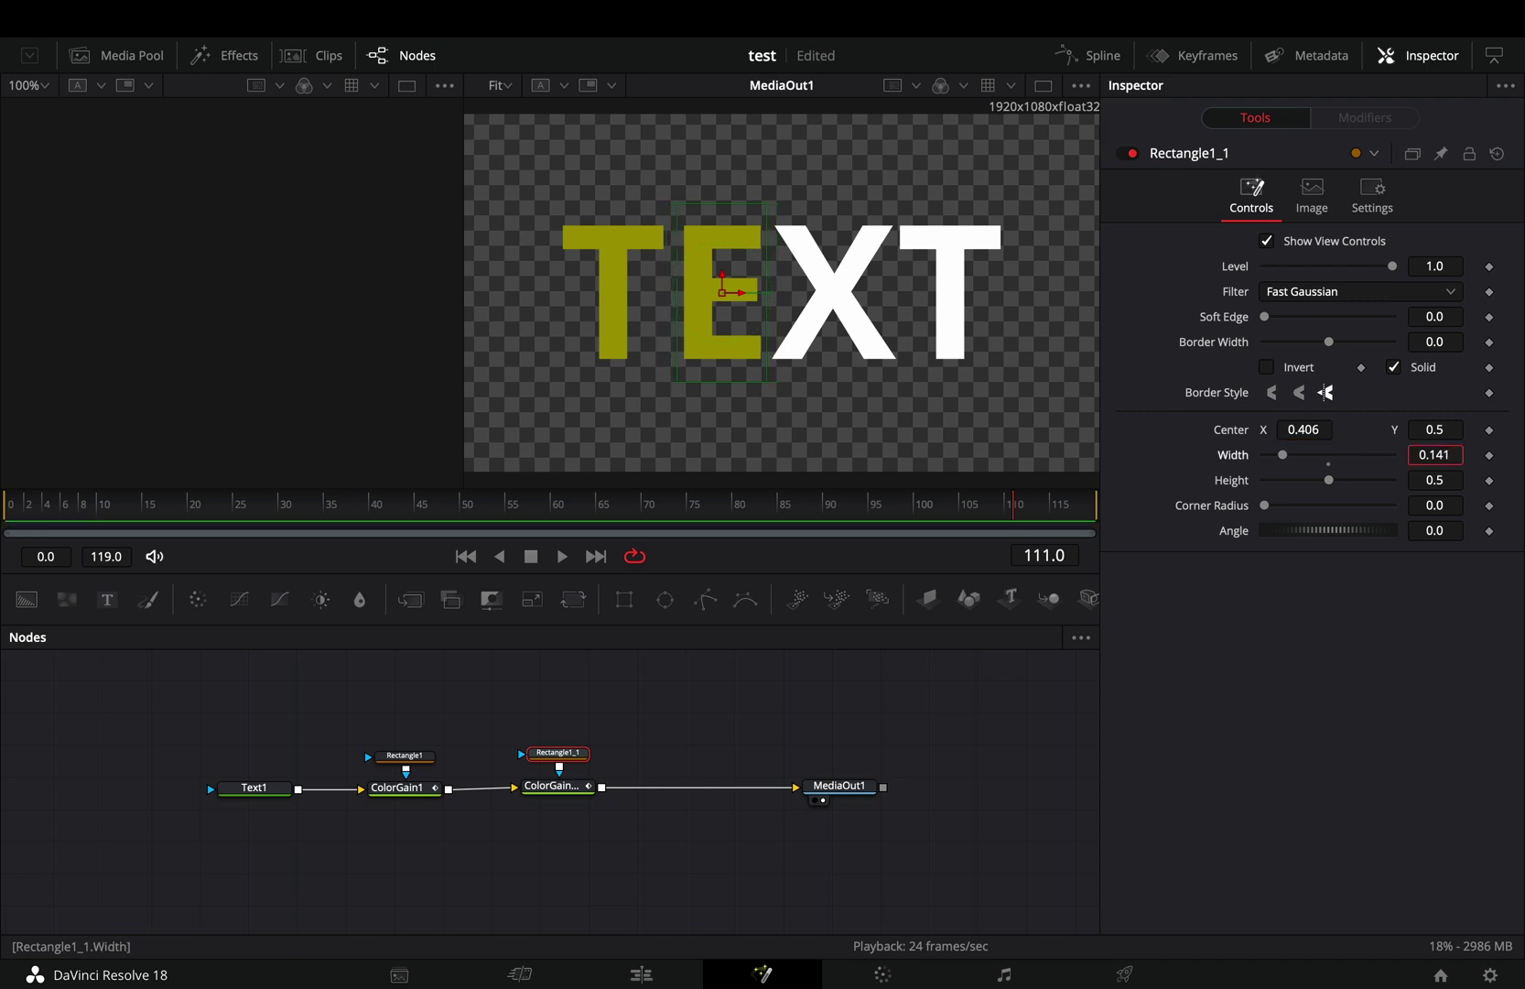
Reseed the copied Color Gain's Shake modifiers so E flickers differently.
{"action": "left_click", "coordinate": [557, 788]}
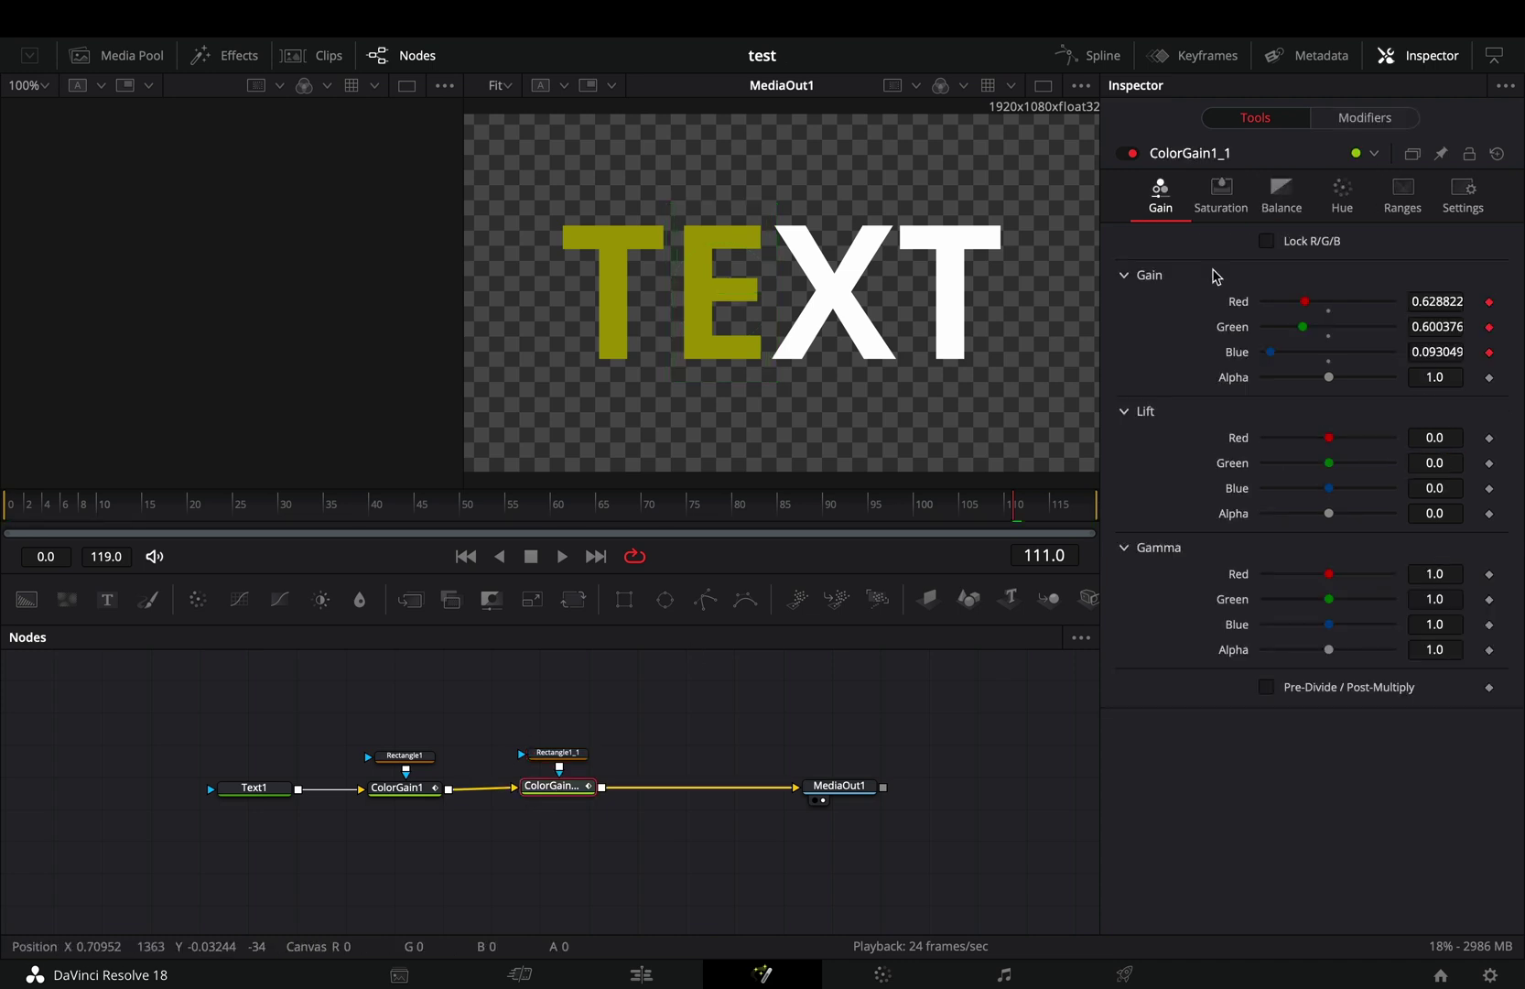
{"action": "left_click", "coordinate": [1364, 116]}
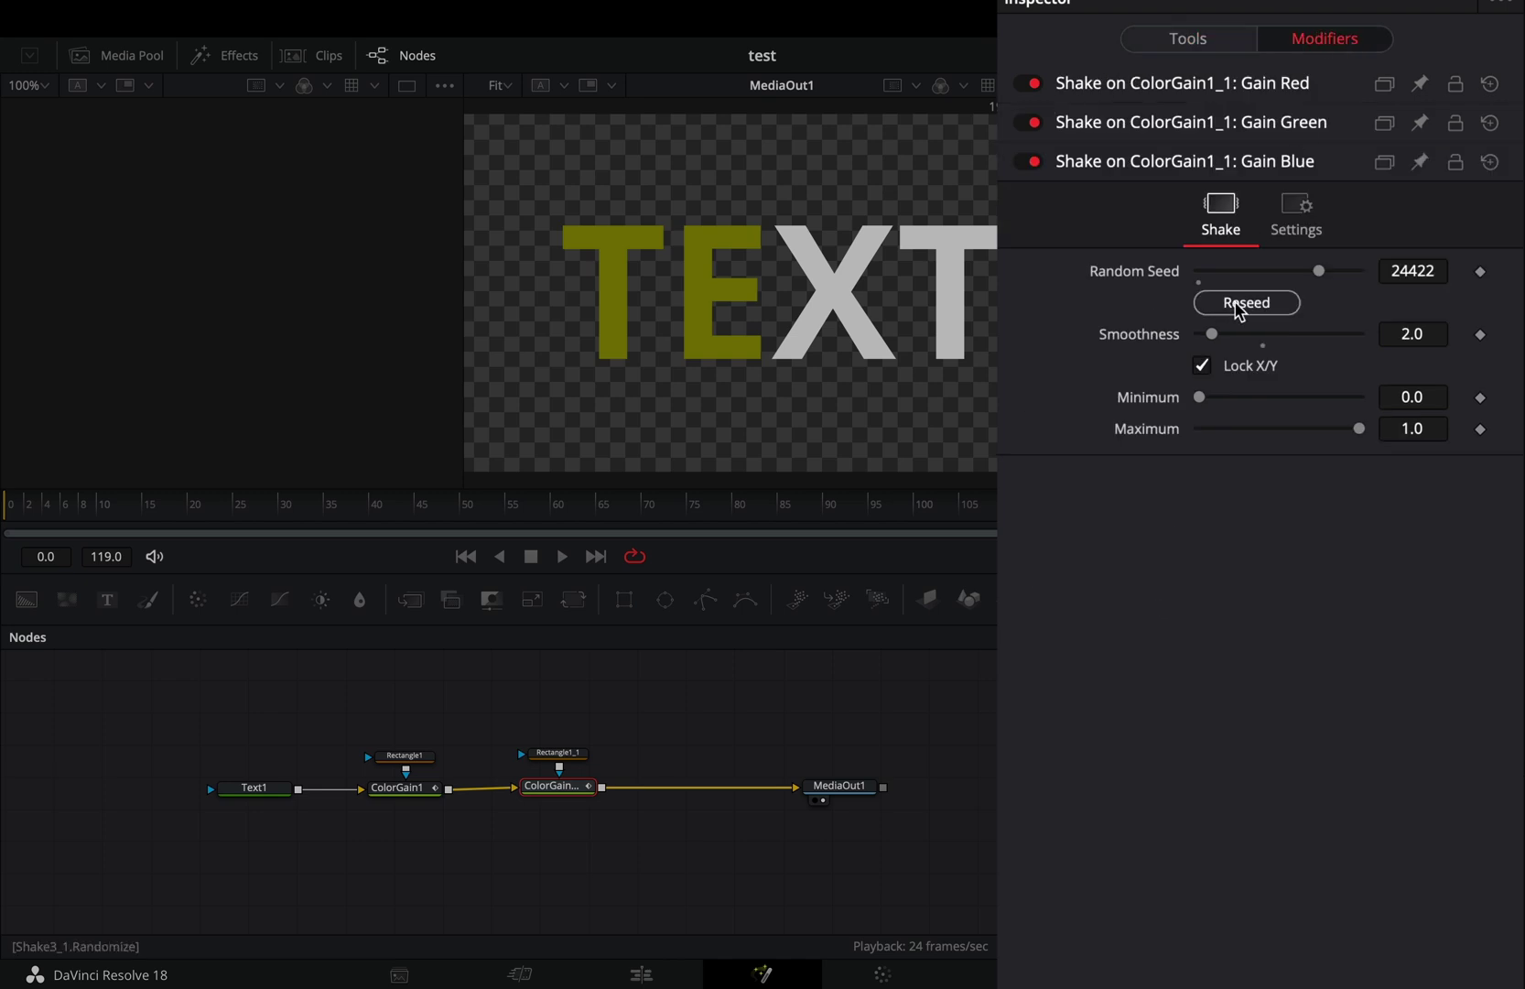
{"action": "left_click", "coordinate": [1212, 124]}
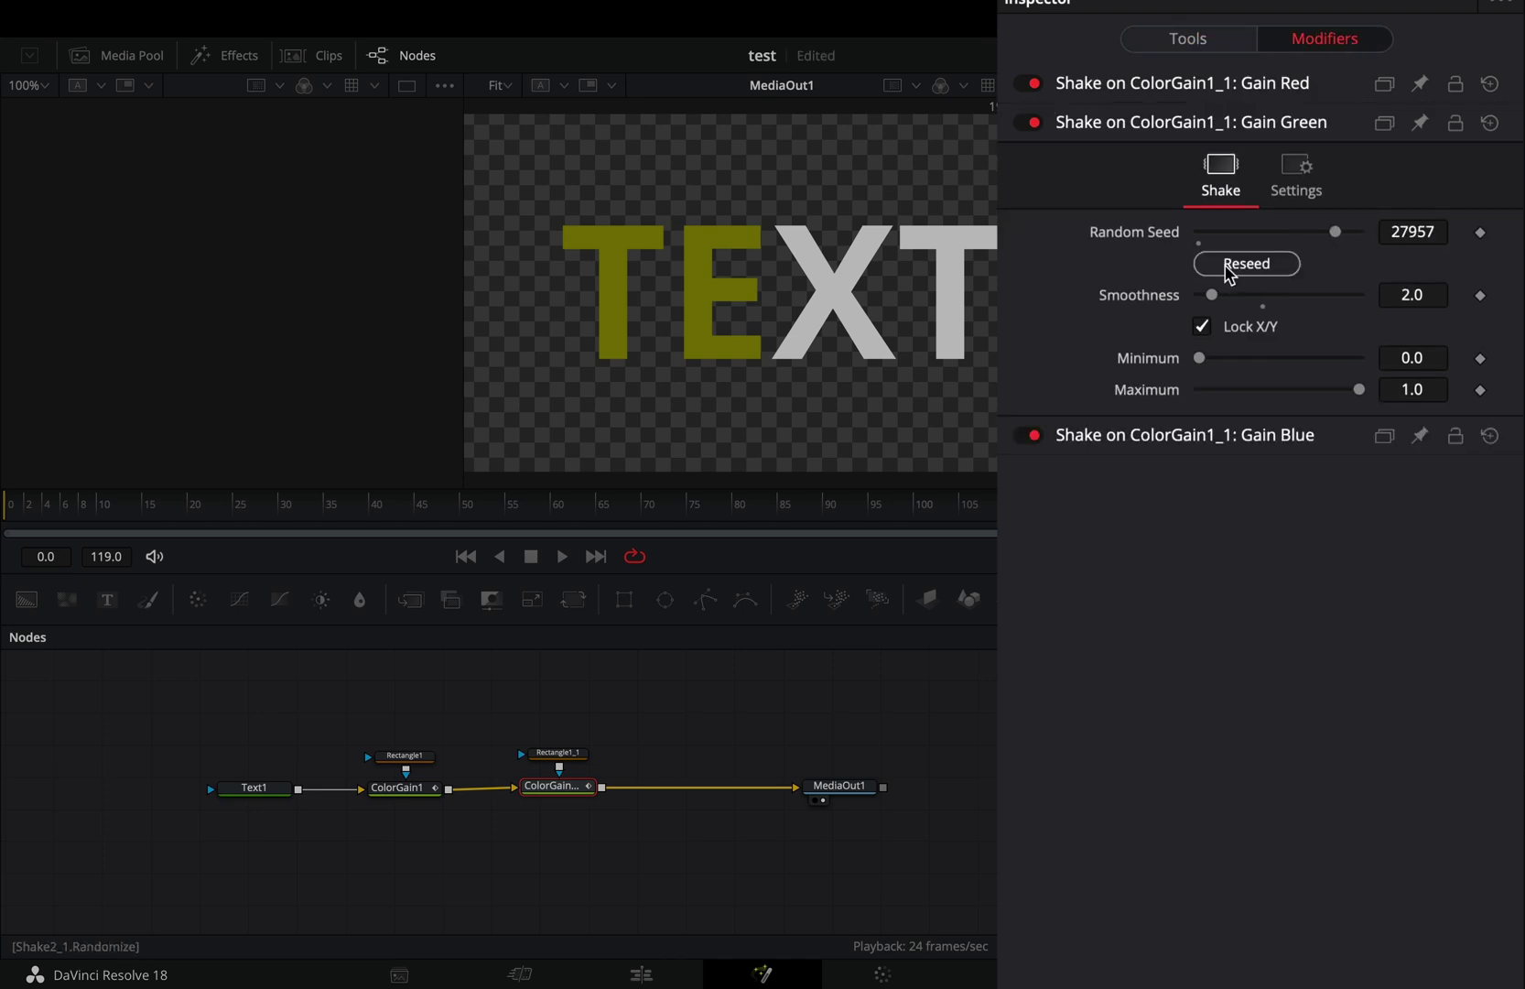
{"action": "left_click", "coordinate": [1203, 86]}
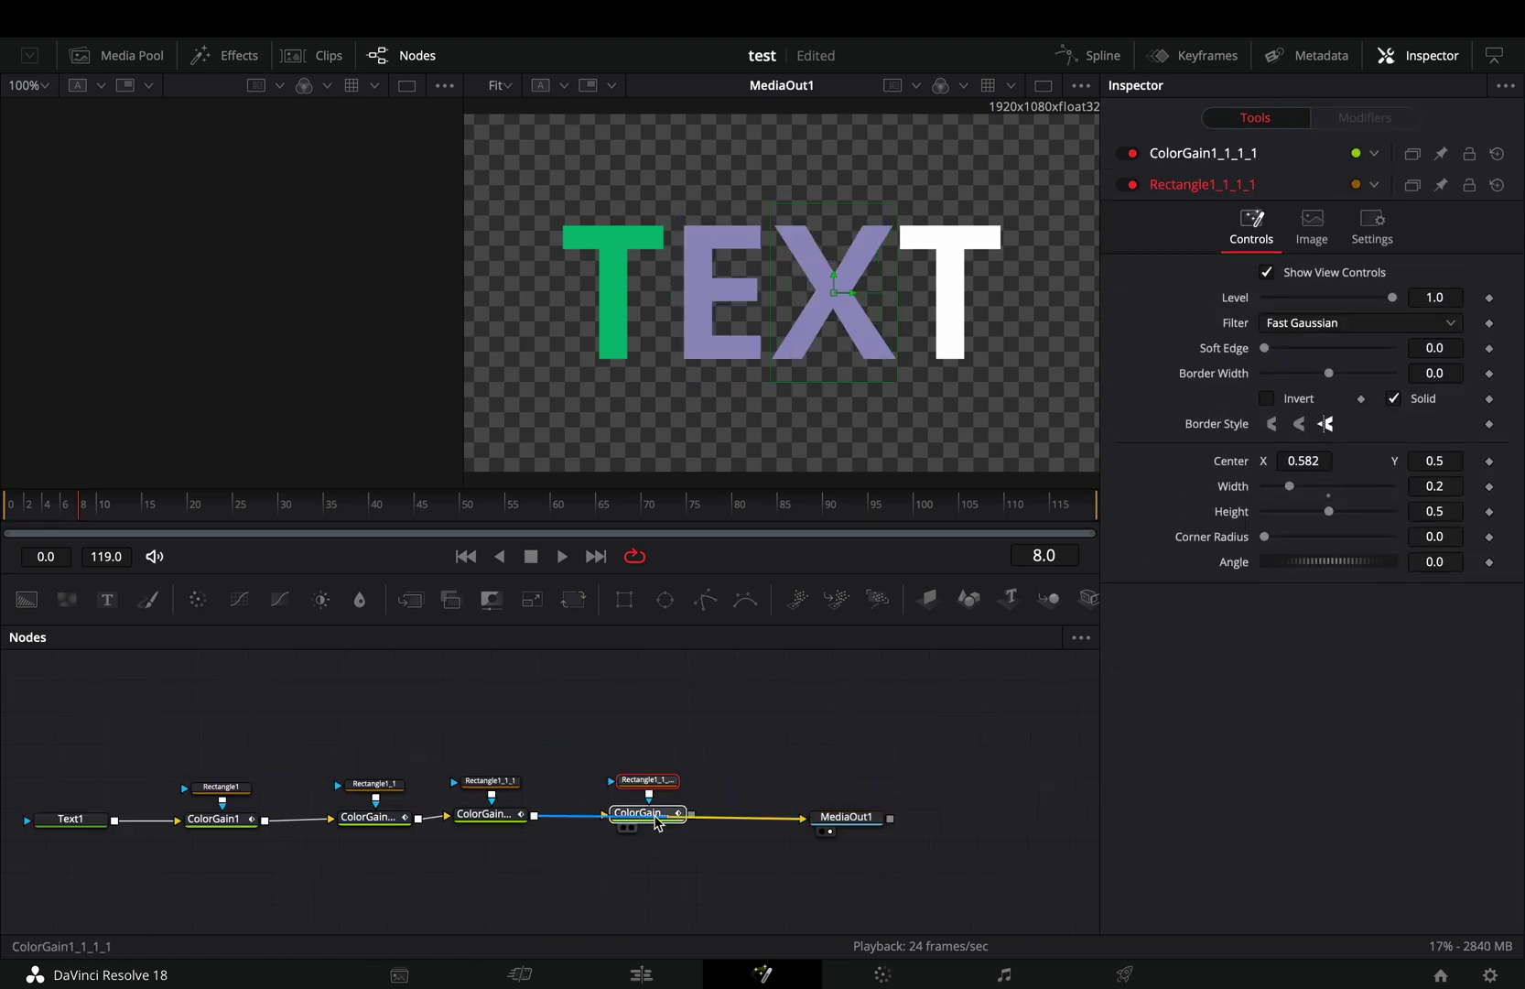
Add Stop Motion and Glow nodes after the last Color Gain.
{"action": "left_click", "coordinate": [650, 815]}
{"action": "key", "text": "shift+space"}
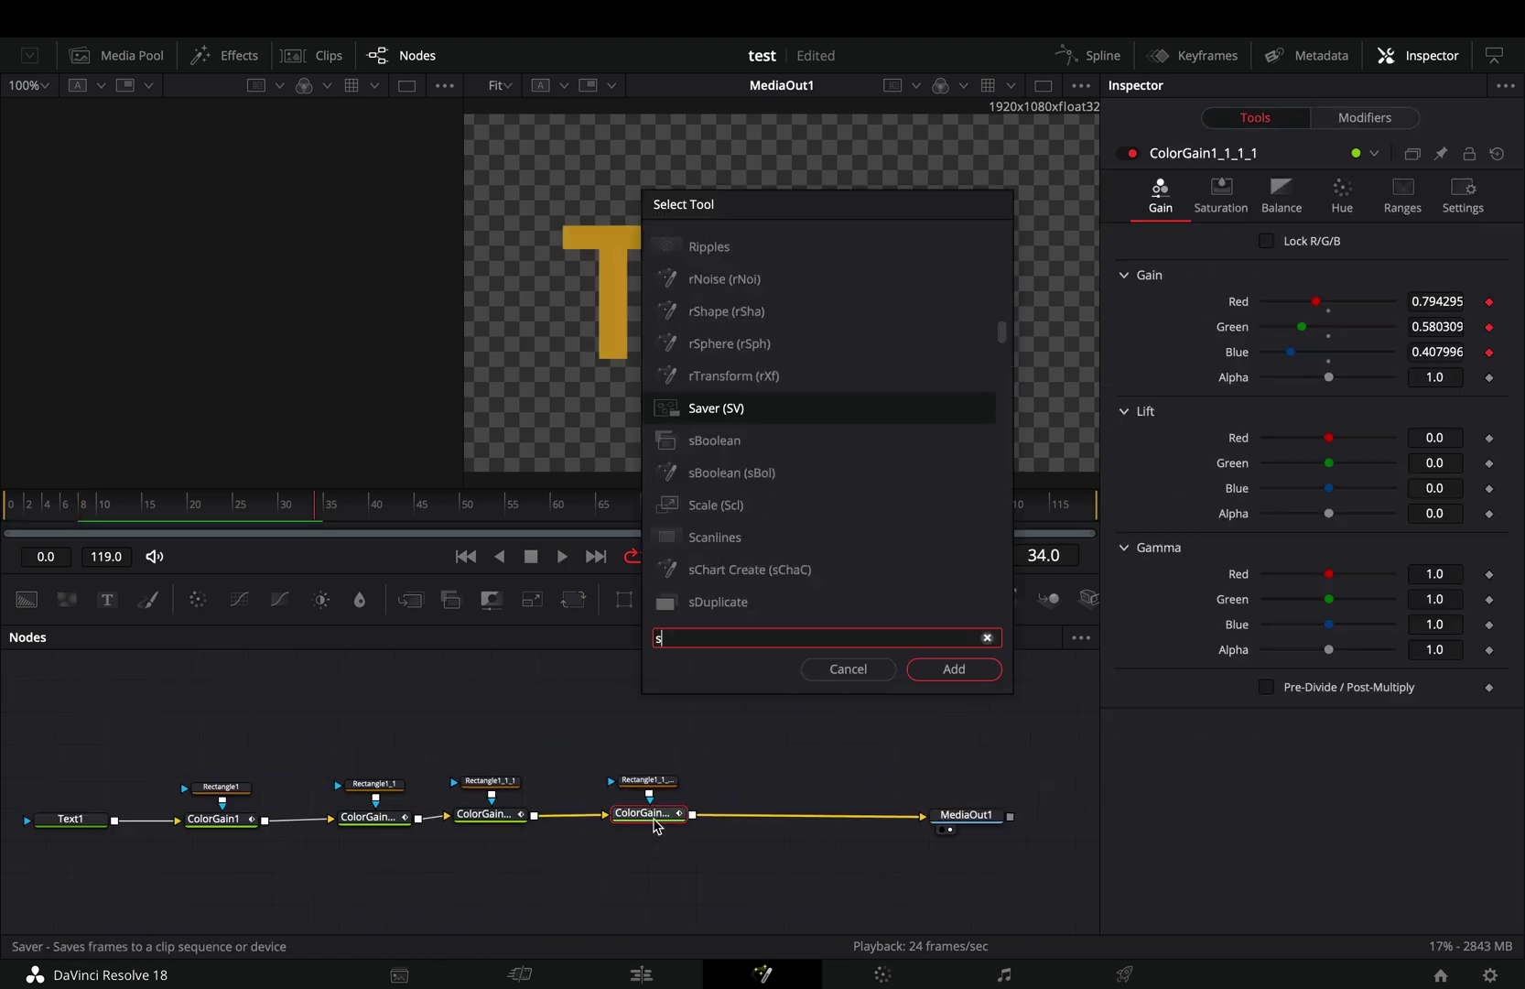
{"action": "type", "text": "stop"}
{"action": "key", "text": "Return"}
{"action": "key", "text": "shift+space"}
{"action": "type", "text": "g"}
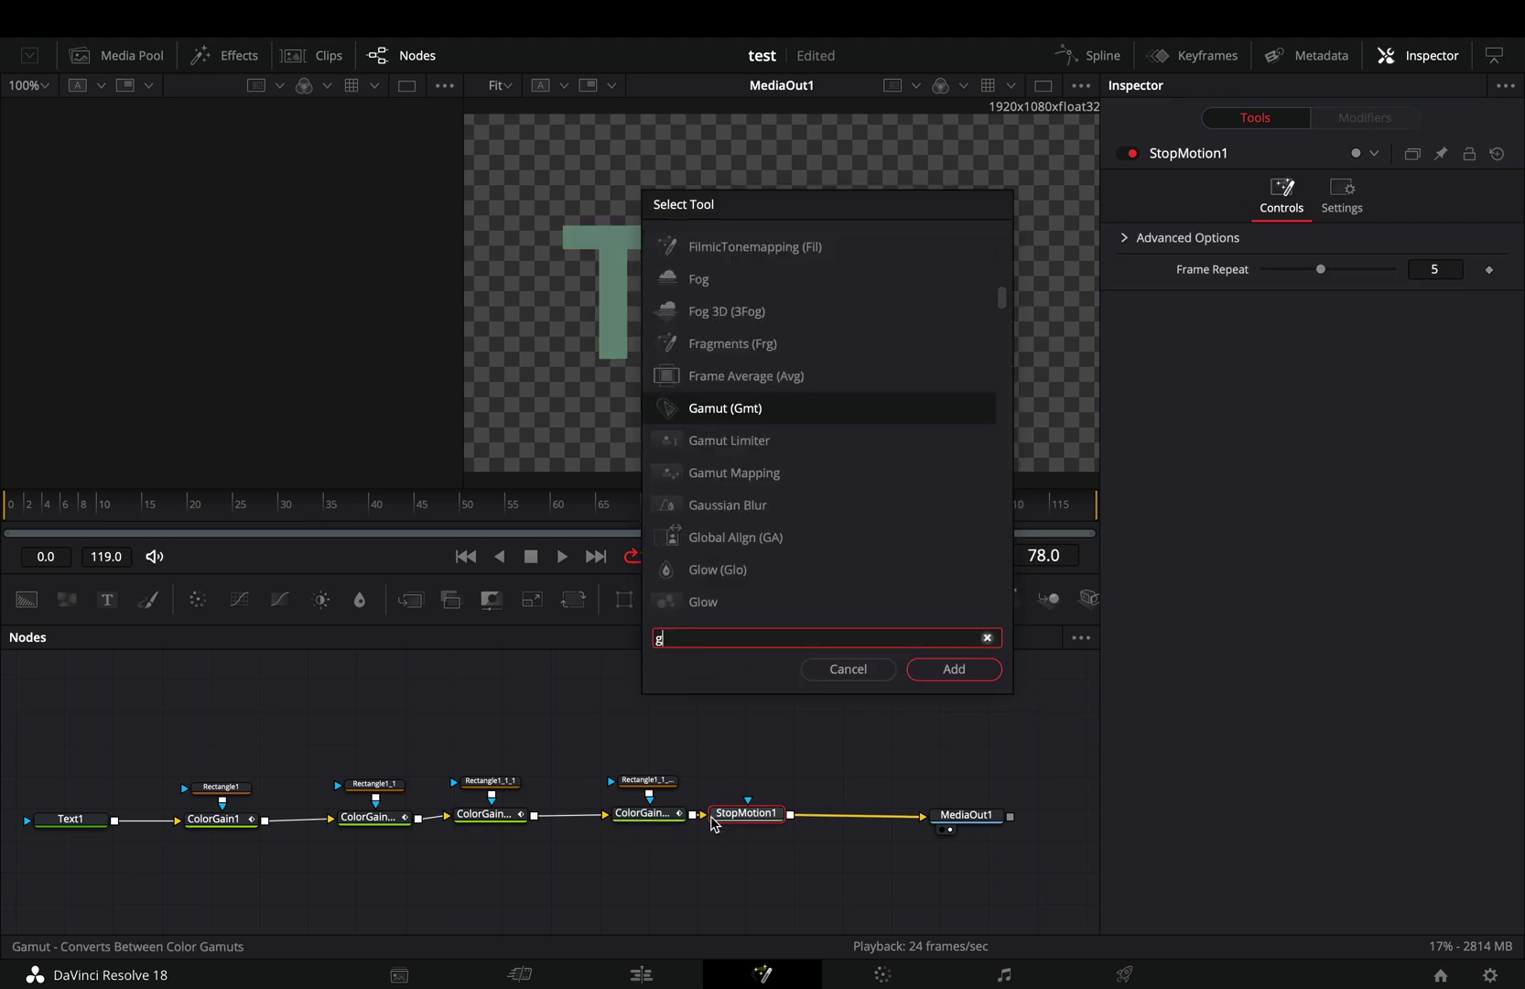
{"action": "type", "text": "low"}
{"action": "key", "text": "Return"}
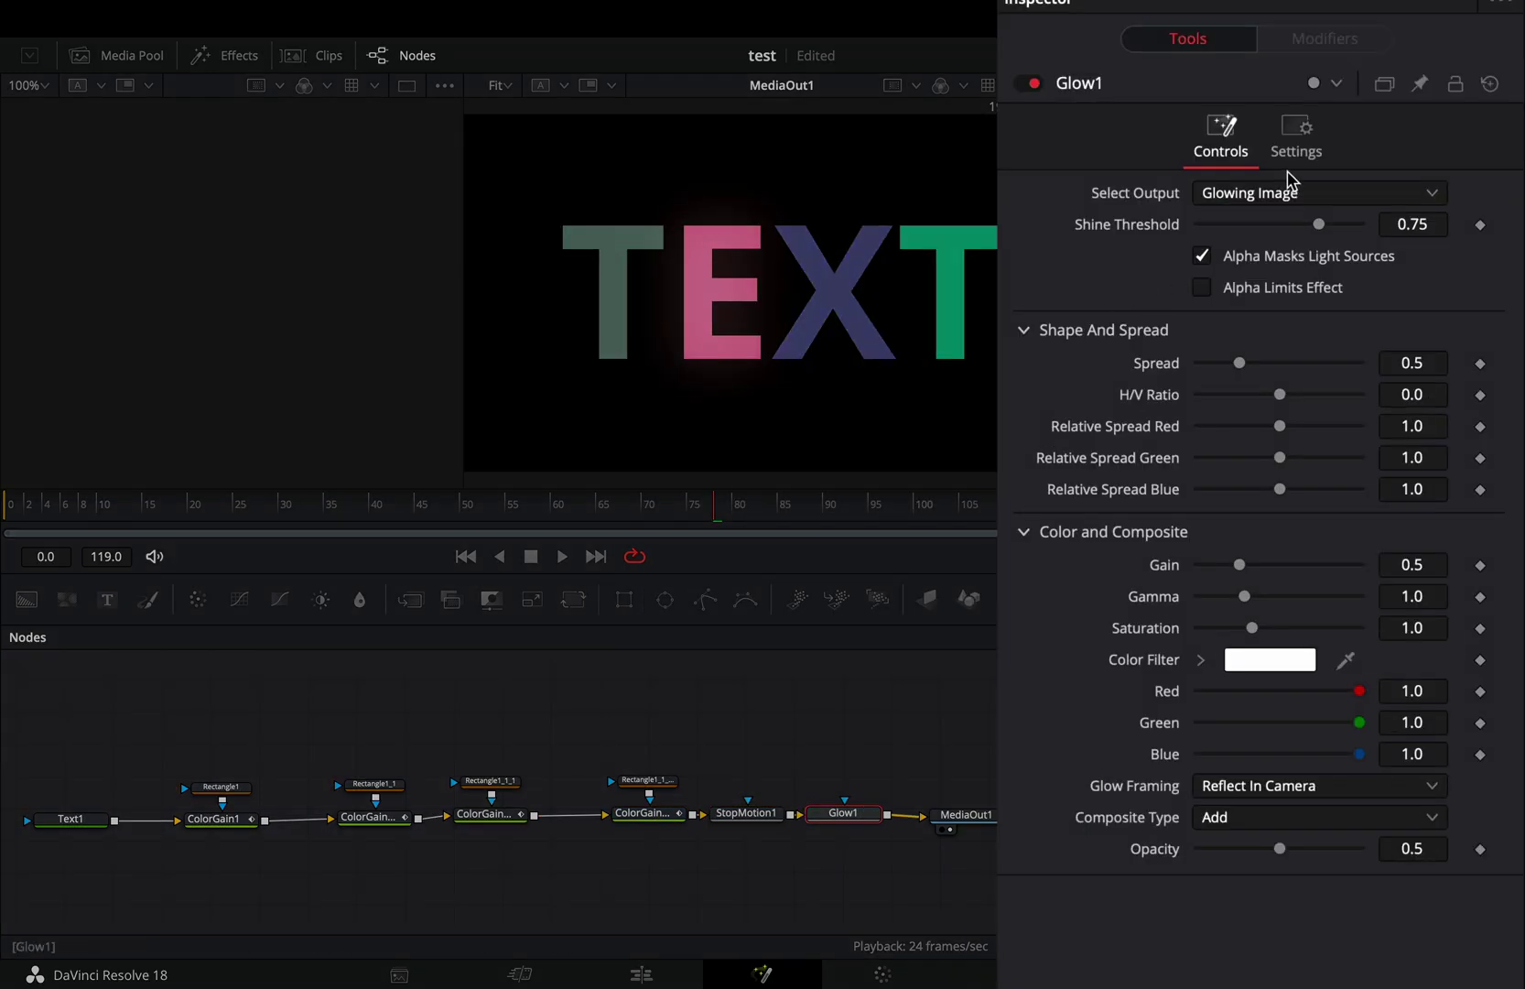
Untick Glow1's Process A, then set Shine Threshold 0.354 and Spread 0.268.
{"action": "left_click", "coordinate": [1297, 140]}
{"action": "left_click", "coordinate": [1321, 287]}
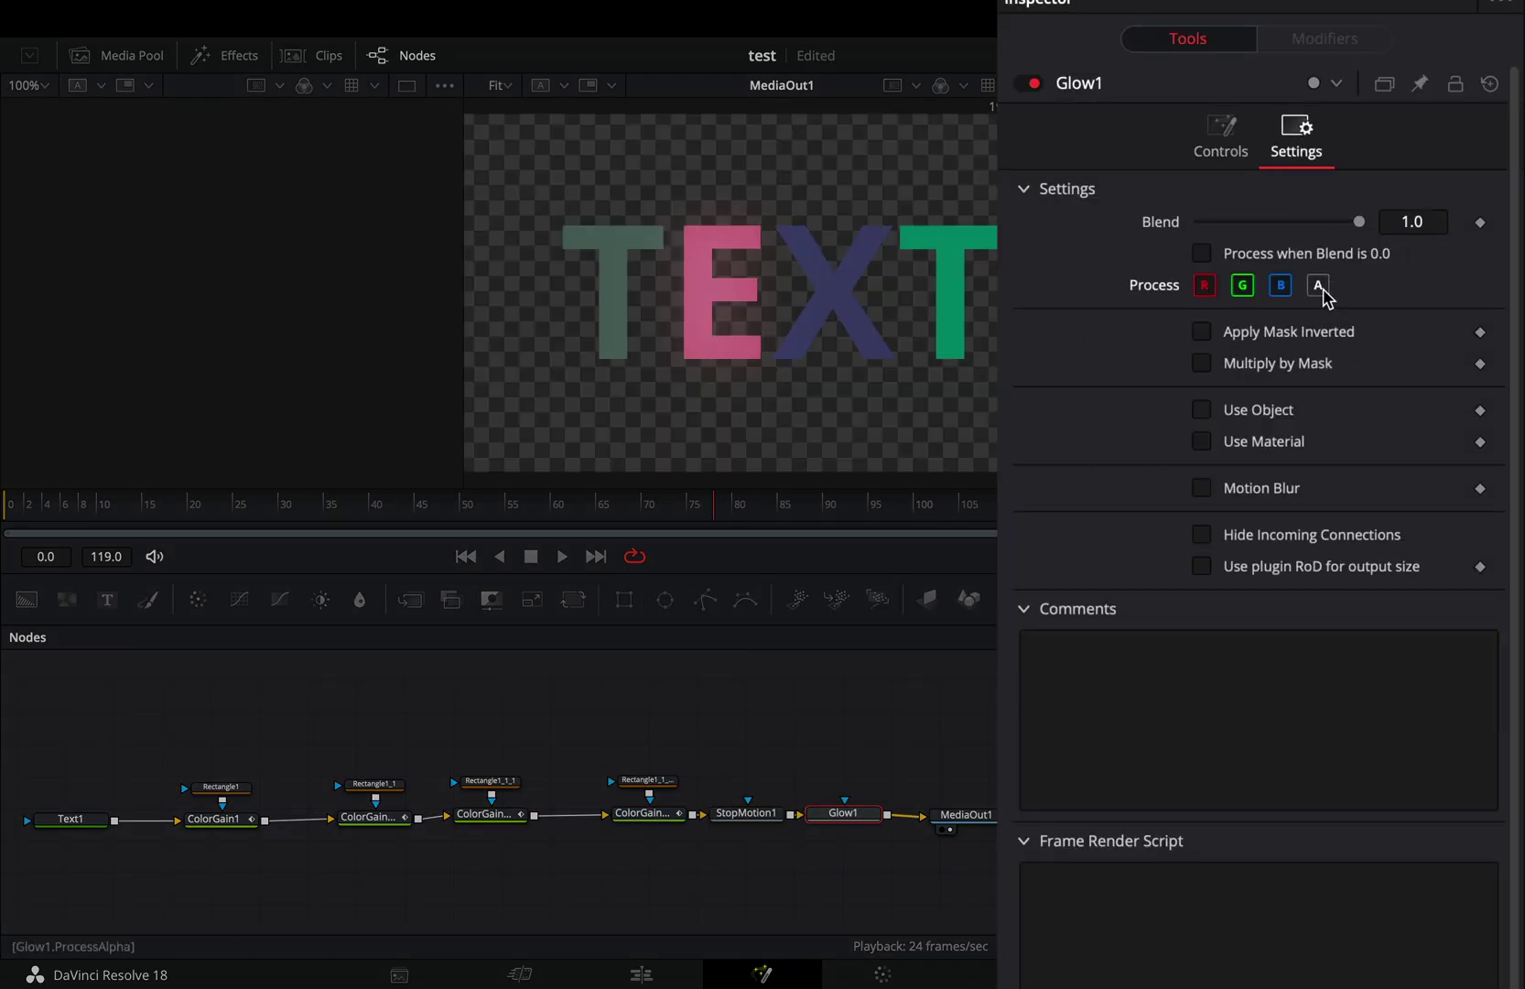
{"action": "left_click", "coordinate": [1230, 138]}
{"action": "left_click_drag", "start_coordinate": [1318, 226], "coordinate": [1256, 226]}
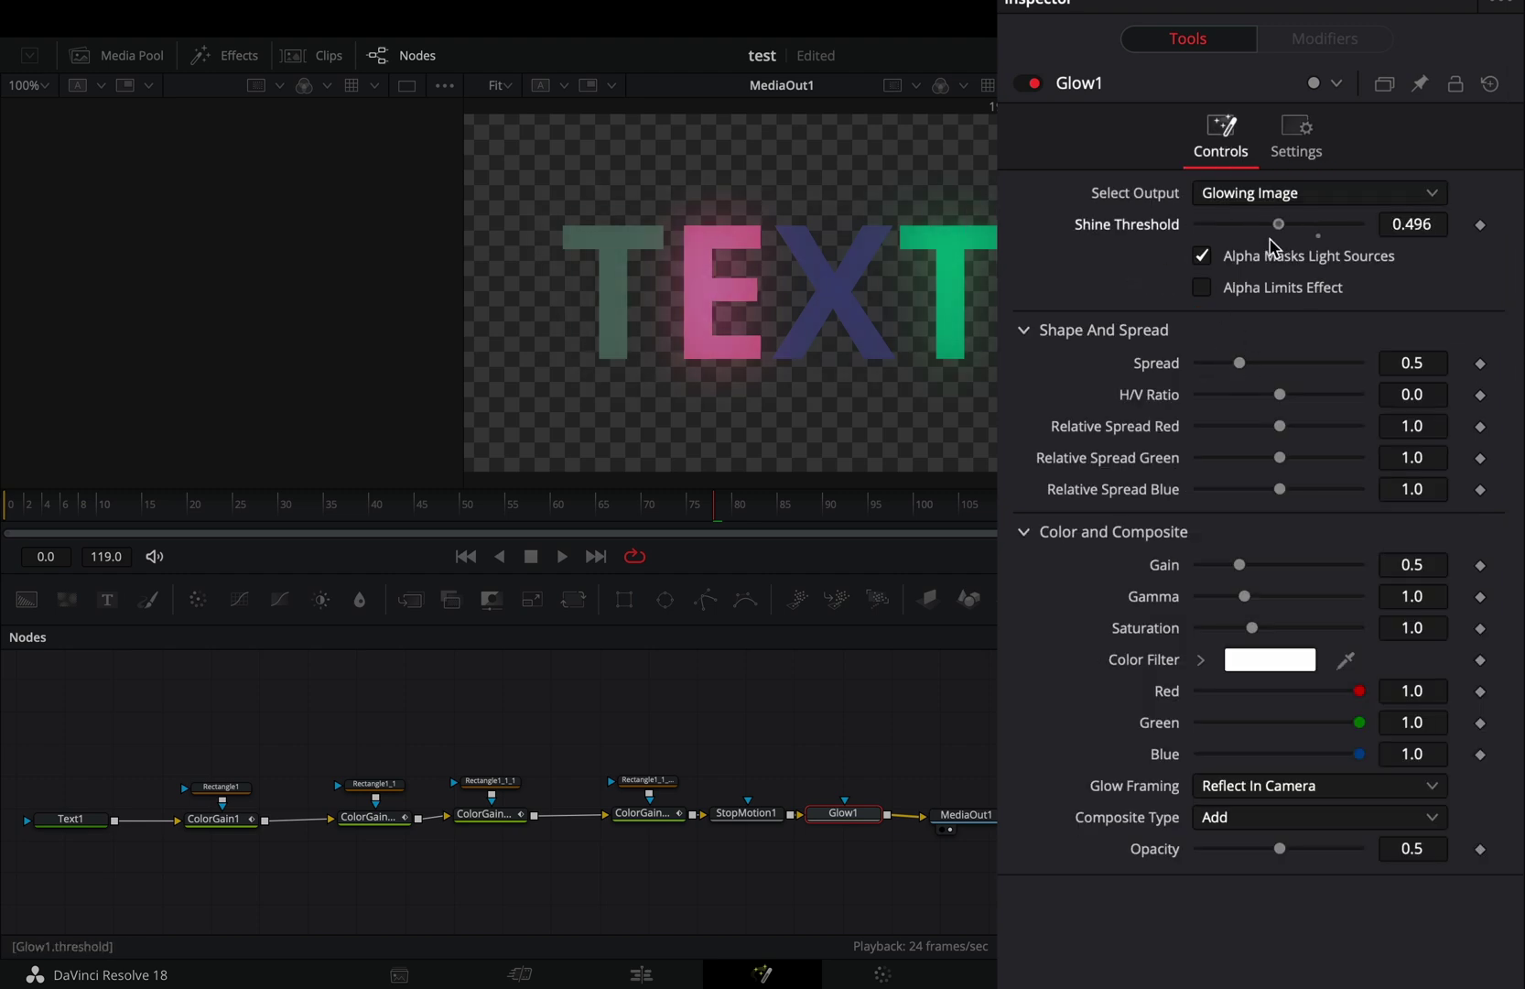
{"action": "left_click_drag", "start_coordinate": [1240, 363], "coordinate": [1226, 365]}
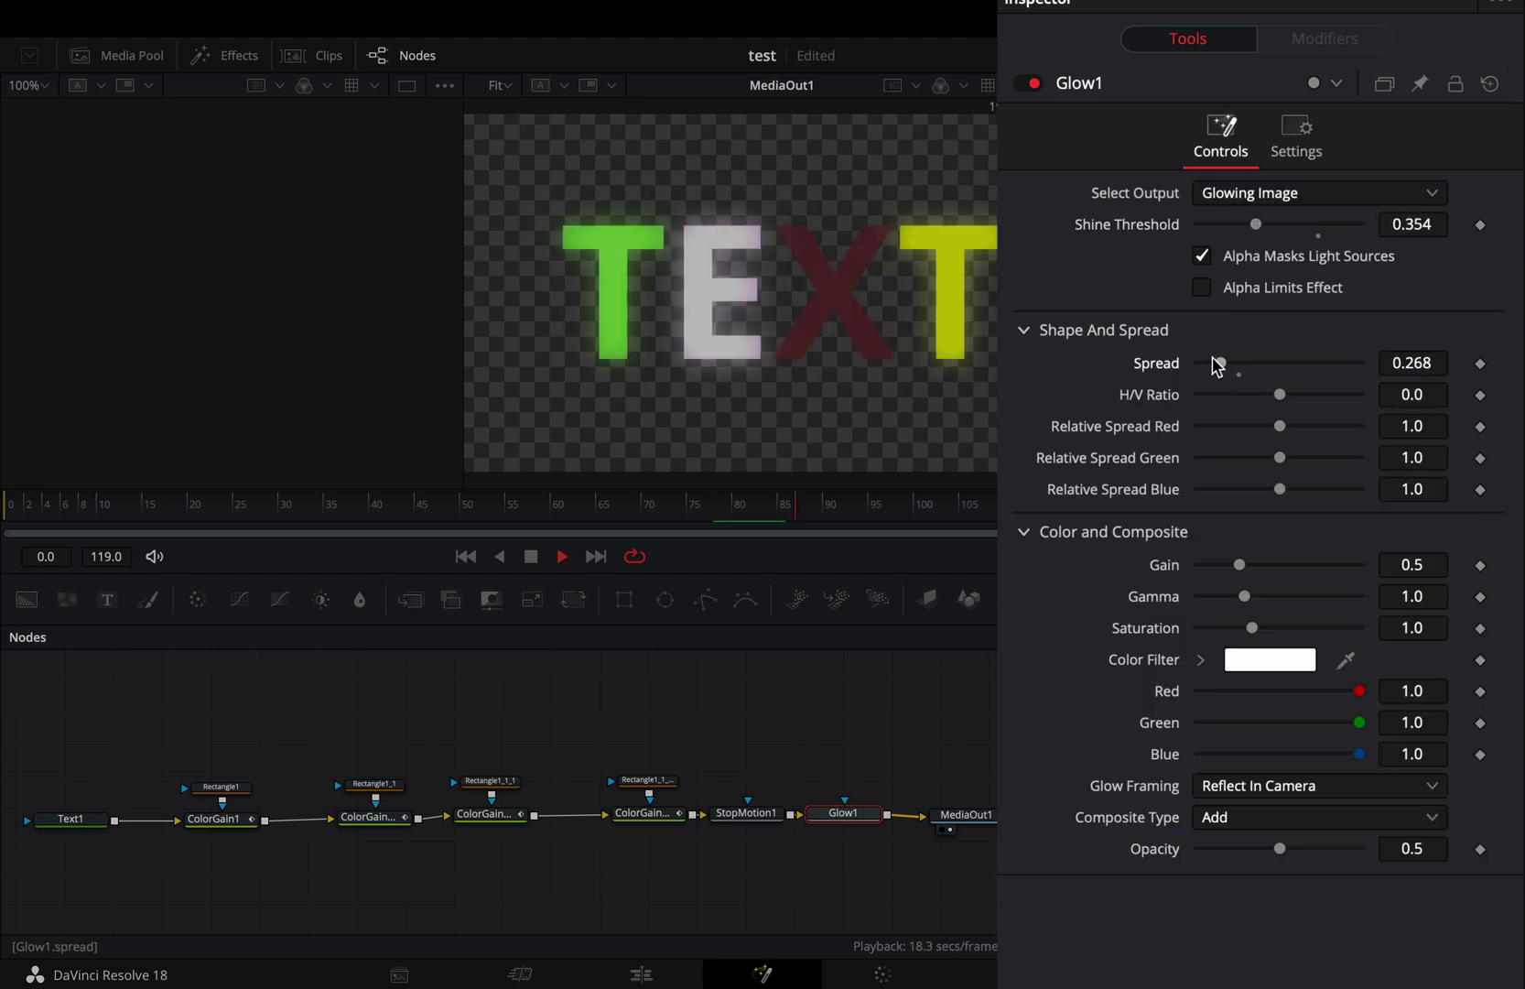